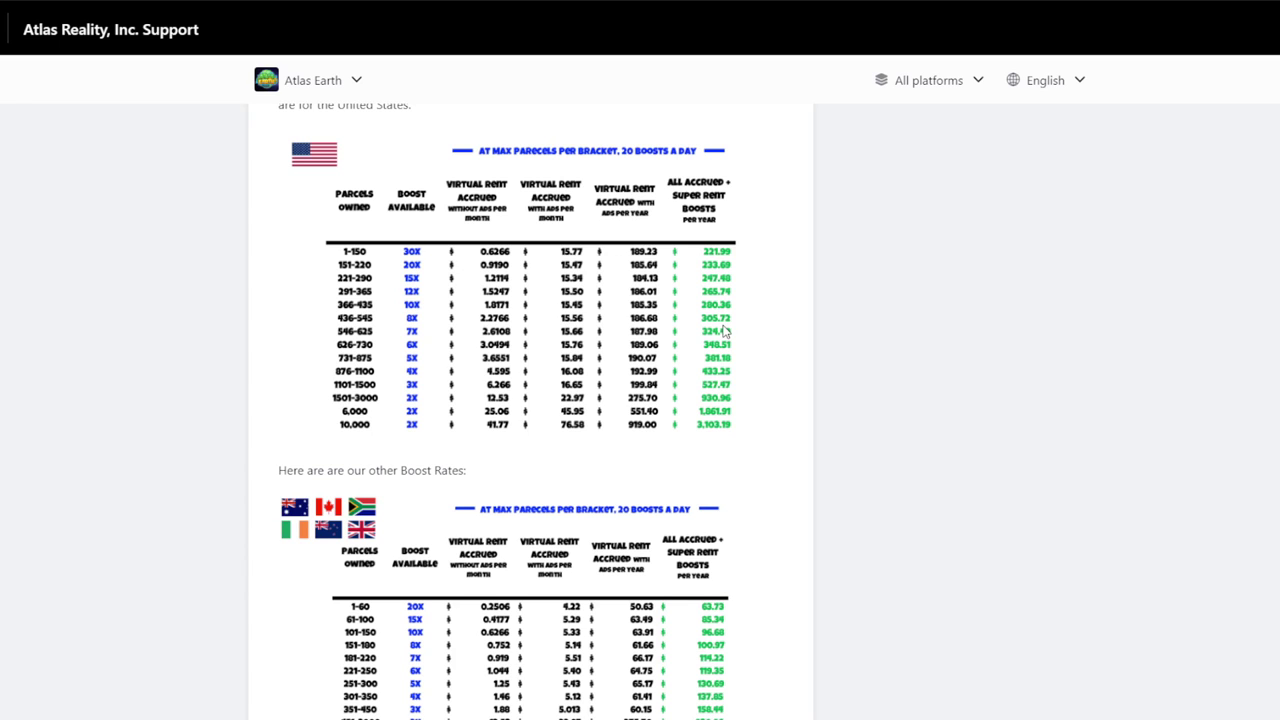
- Scroll the support article past the Mexico and Germany/France tables to the Korea/Japan boost table
{"action": "scroll", "coordinate": [806, 306], "scroll_direction": "down", "scroll_amount": 2}
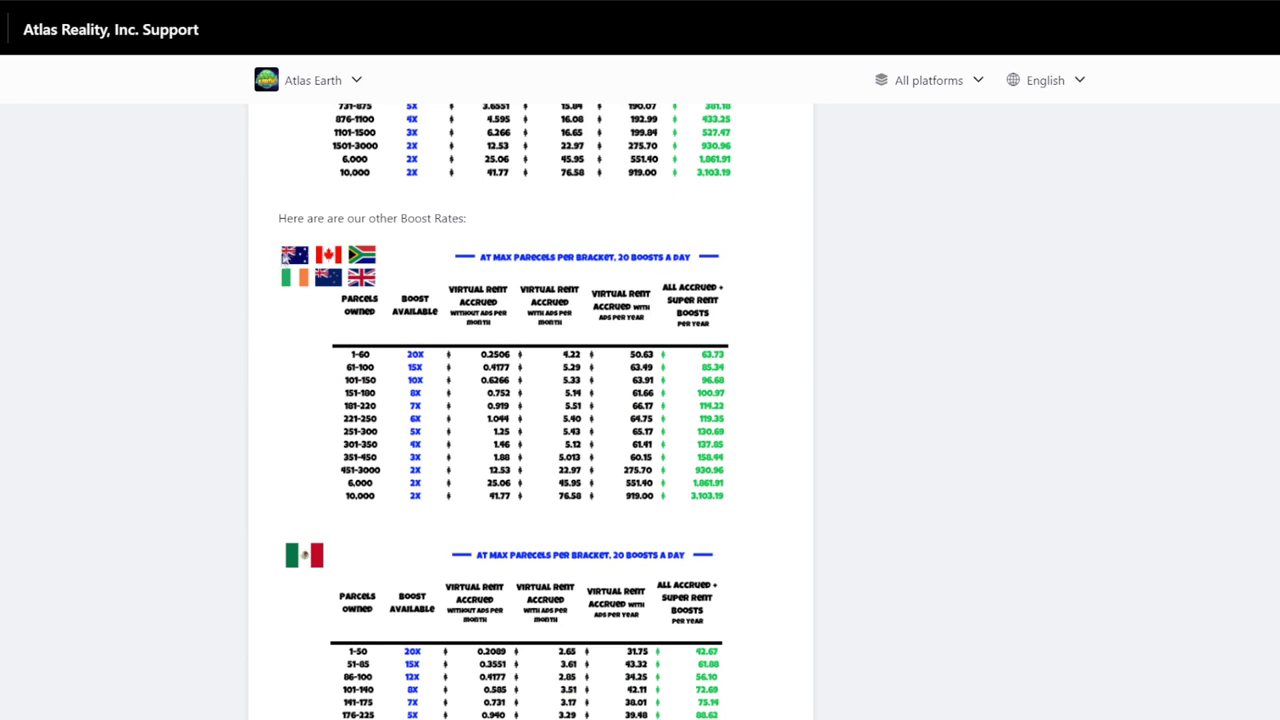
{"action": "scroll", "coordinate": [603, 320], "scroll_direction": "down", "scroll_amount": 1}
{"action": "scroll", "coordinate": [603, 320], "scroll_direction": "down", "scroll_amount": 1}
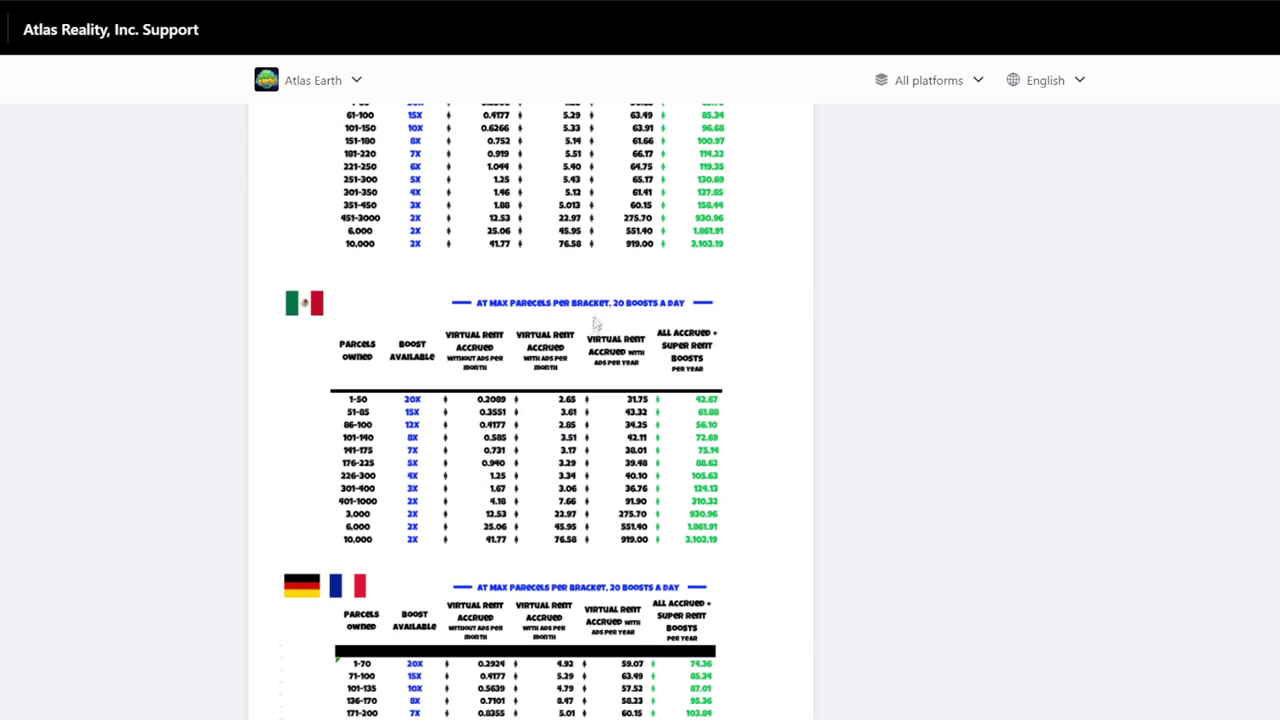
{"action": "scroll", "coordinate": [584, 401], "scroll_direction": "down", "scroll_amount": 1}
{"action": "scroll", "coordinate": [584, 401], "scroll_direction": "down", "scroll_amount": 1}
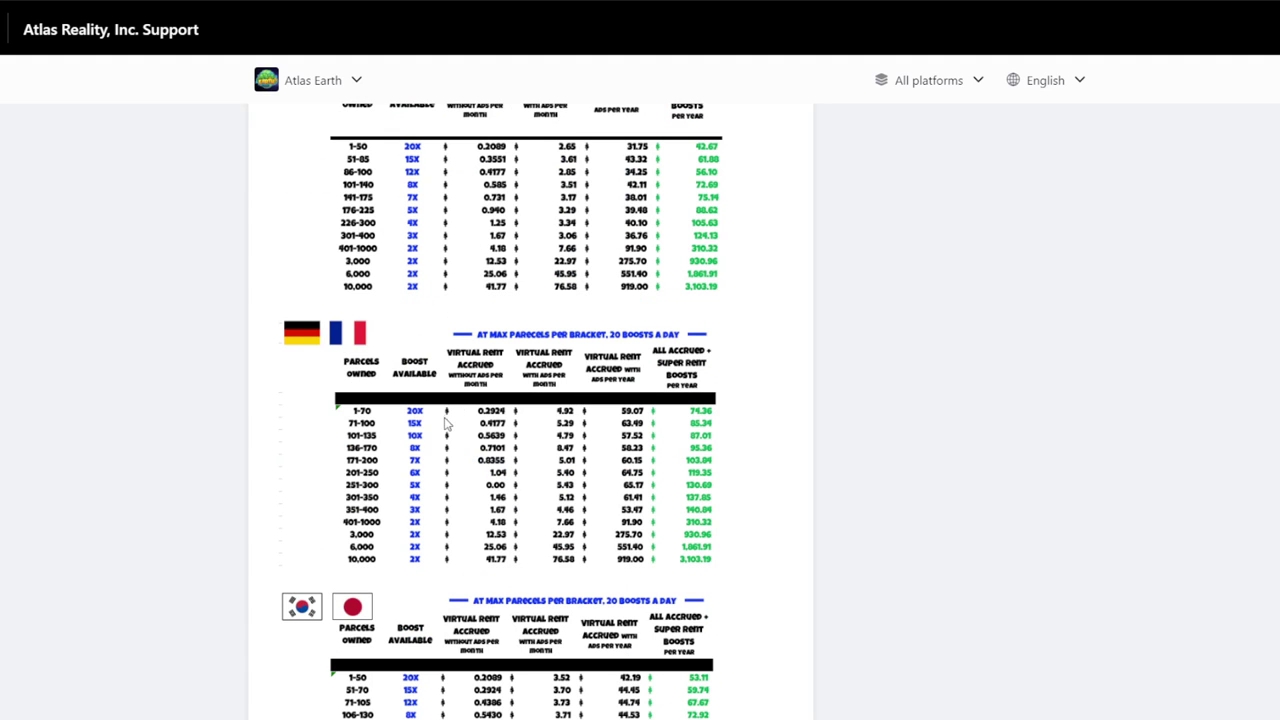
{"action": "scroll", "coordinate": [451, 424], "scroll_direction": "down", "scroll_amount": 1}
{"action": "scroll", "coordinate": [451, 424], "scroll_direction": "down", "scroll_amount": 1}
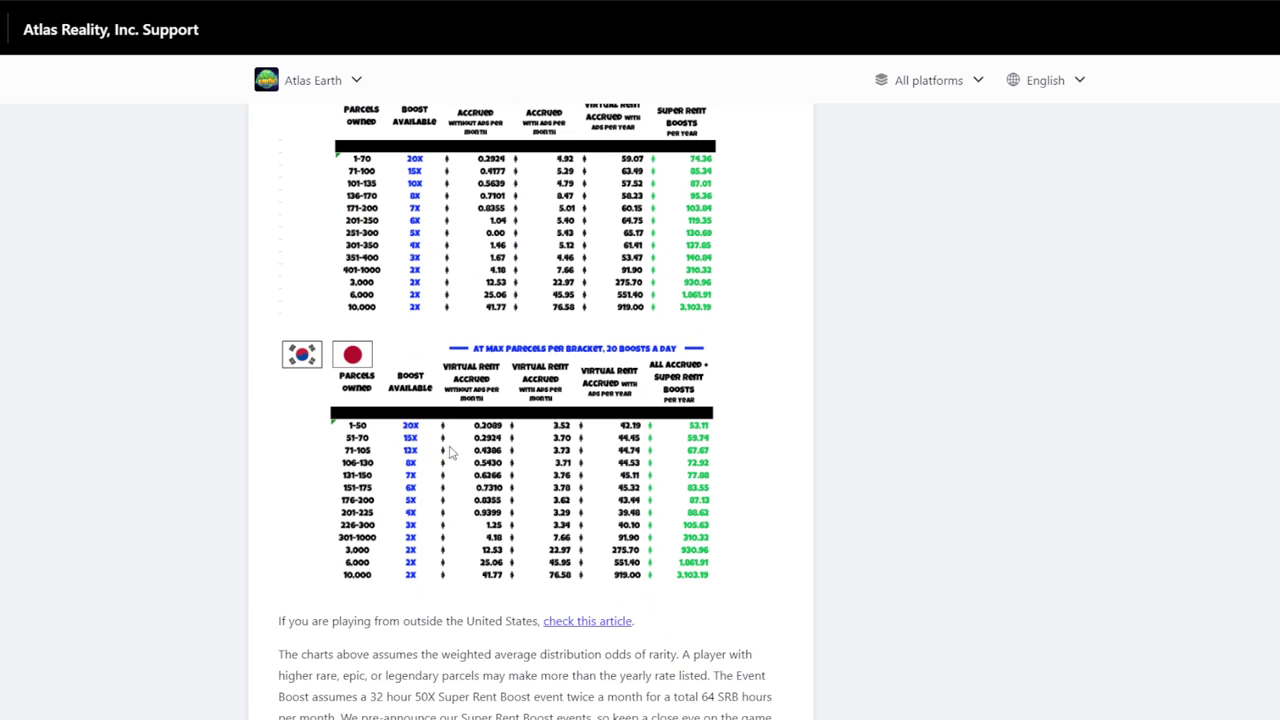
{"action": "scroll", "coordinate": [472, 458], "scroll_direction": "up", "scroll_amount": 3}
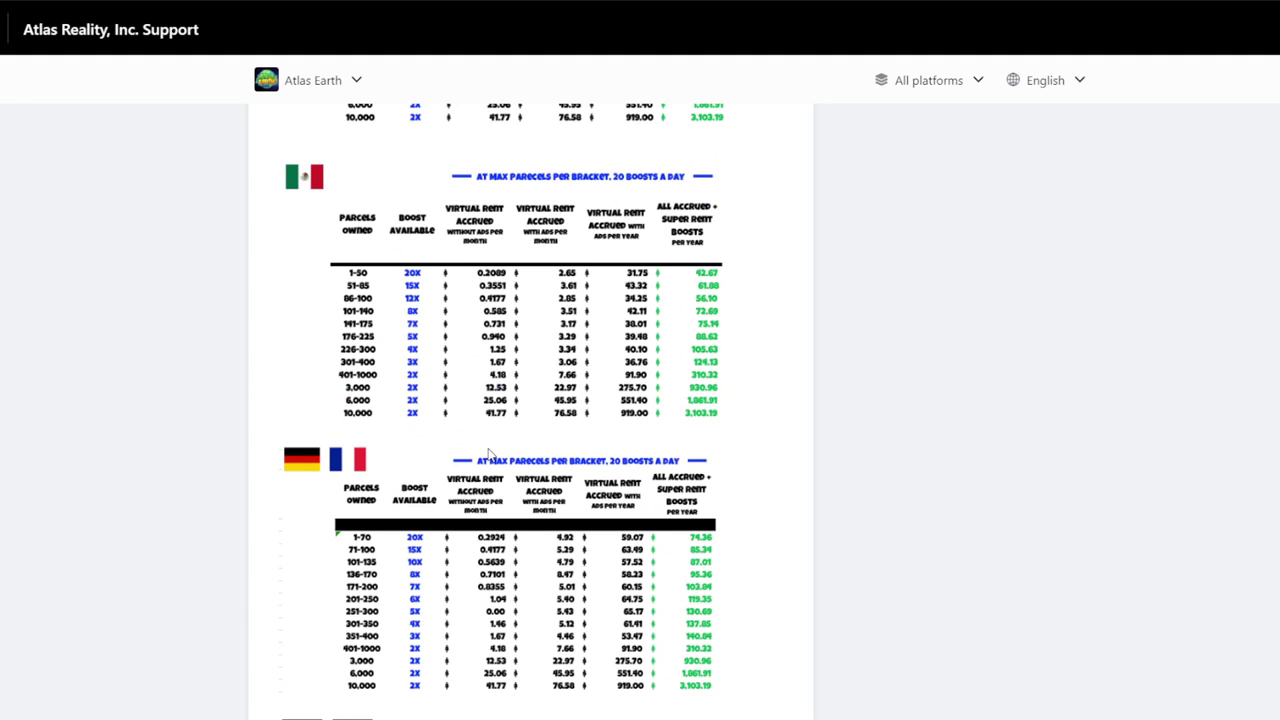
{"action": "scroll", "coordinate": [480, 452], "scroll_direction": "down", "scroll_amount": 2}
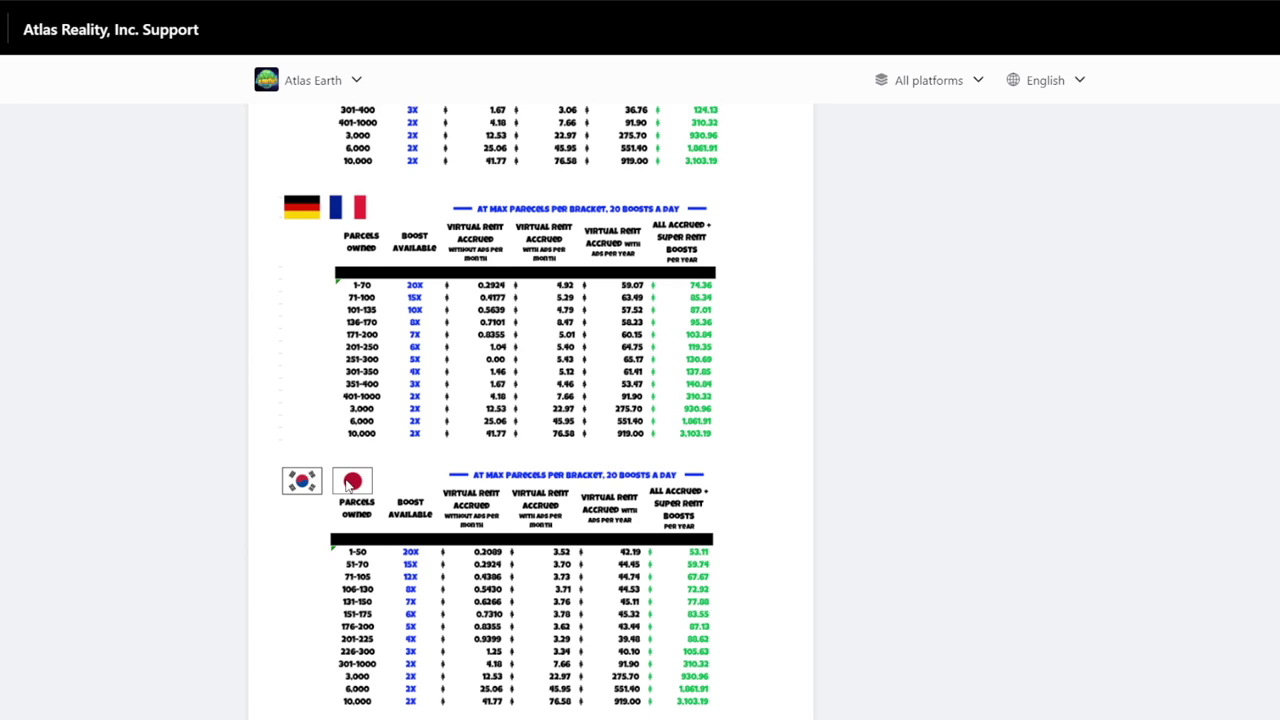
{"action": "scroll", "coordinate": [350, 484], "scroll_direction": "down", "scroll_amount": 1}
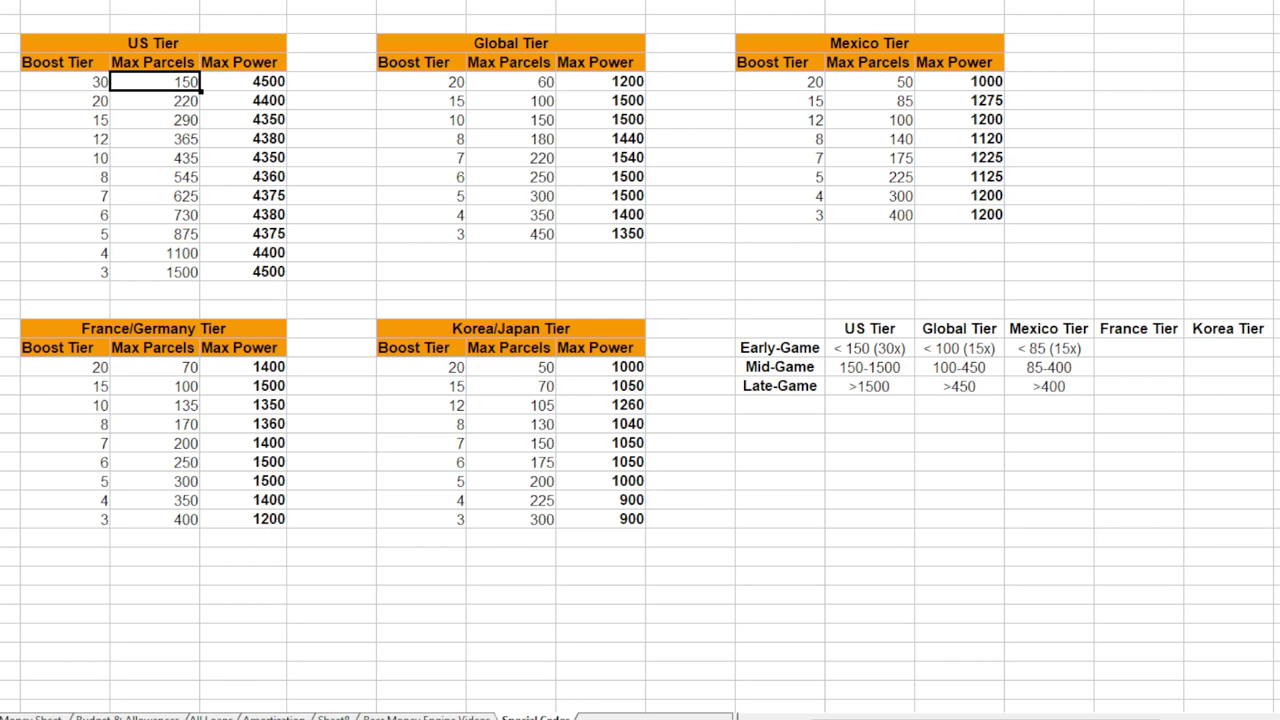
- Point out the US 290 and Global 150 parcel values, Mexico's boost-8 row, and the game-stage ranges
{"action": "left_click", "coordinate": [189, 122]}
{"action": "left_click", "coordinate": [484, 122]}
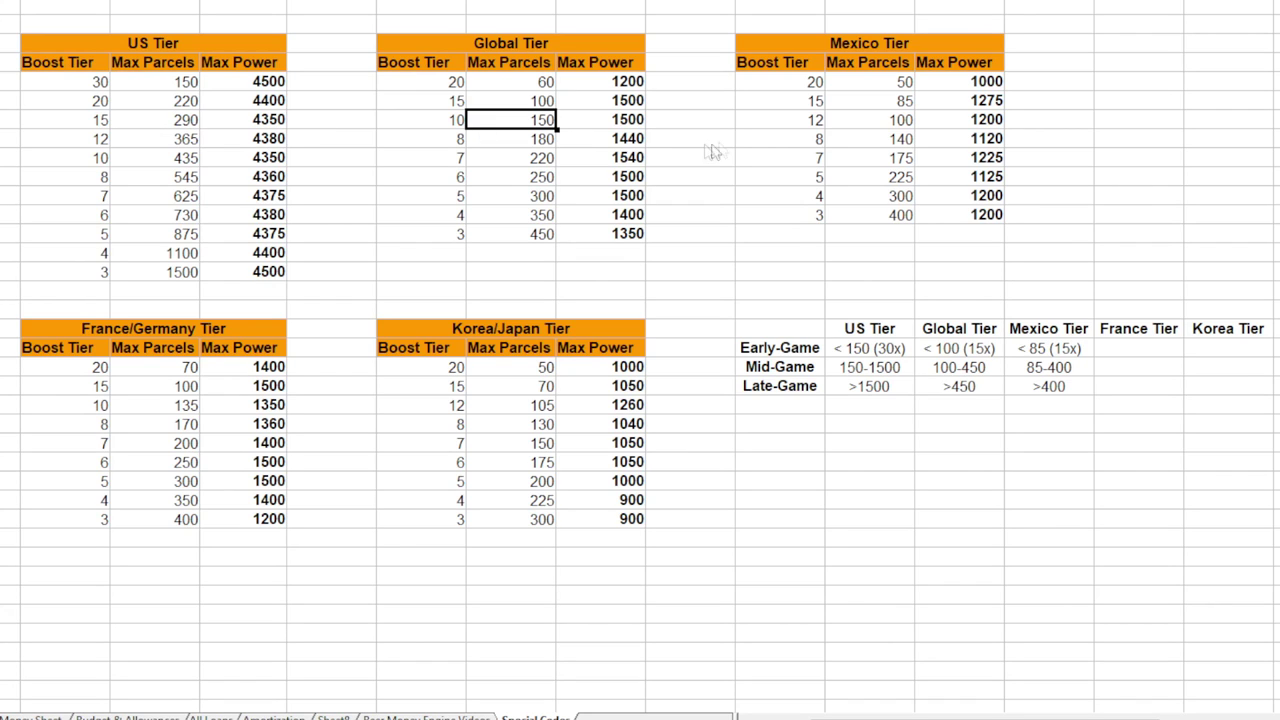
{"action": "left_click", "coordinate": [782, 139]}
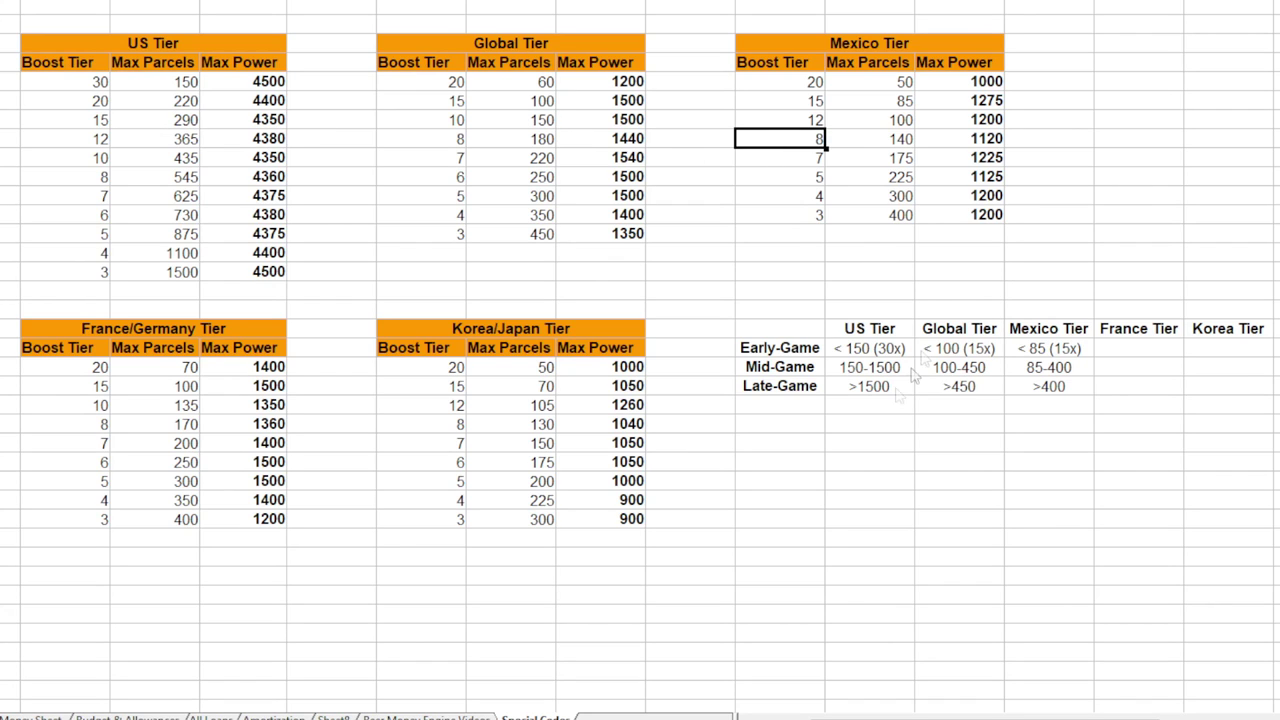
{"action": "left_click_drag", "start_coordinate": [886, 348], "coordinate": [1040, 388]}
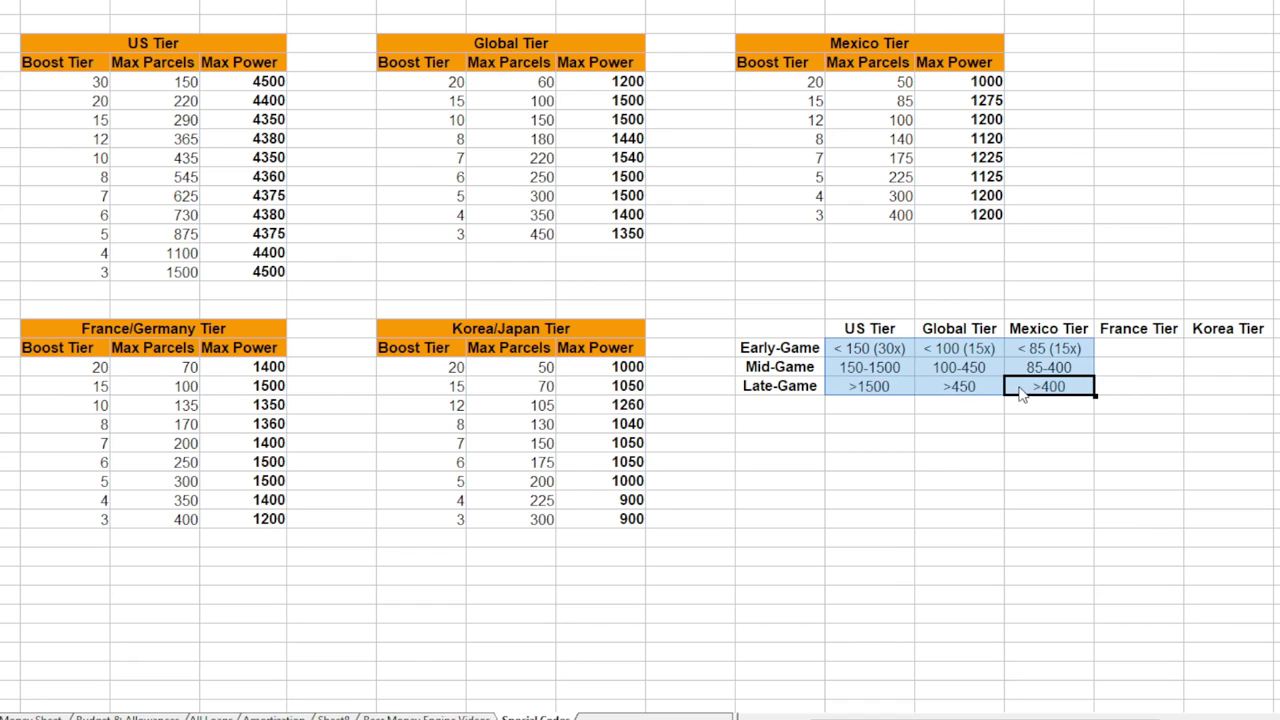
{"action": "left_click", "coordinate": [885, 352]}
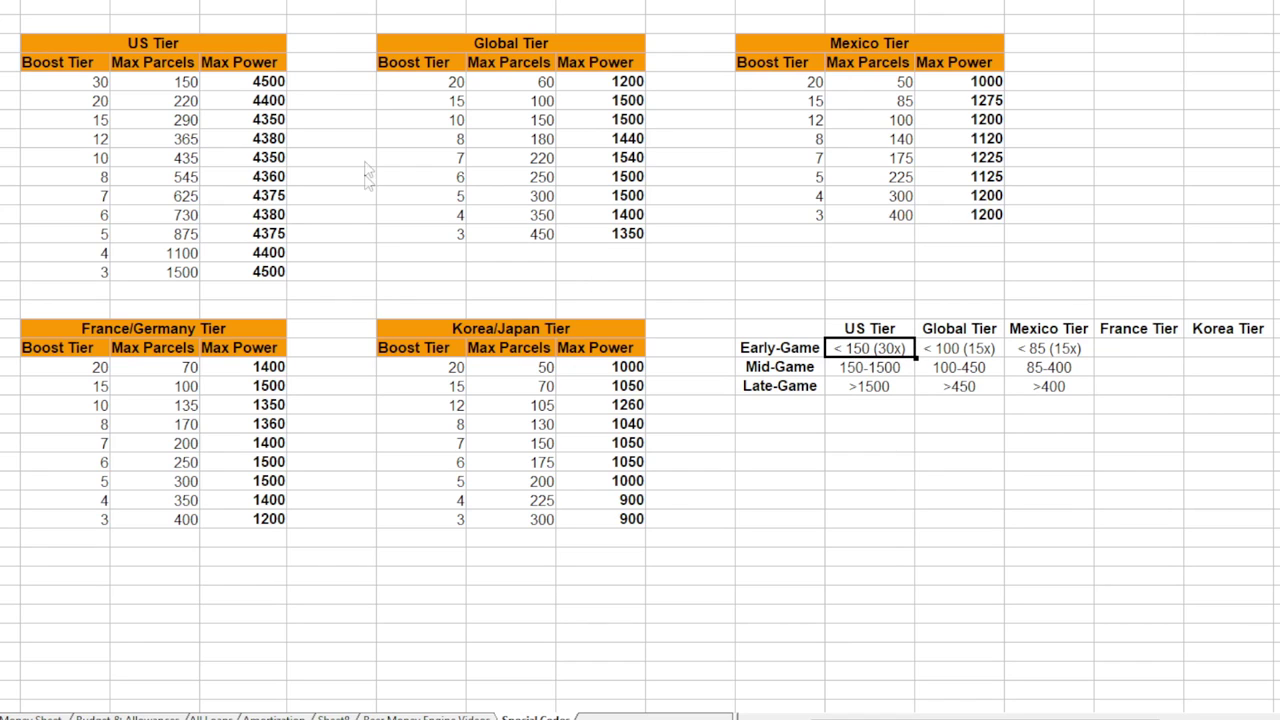
- Review the US tier rows: boost 30 at 150 parcels/4500 power, boosts 20 and 15, boost 3 at 1500
{"action": "mouse_move", "coordinate": [228, 86]}
{"action": "left_mouse_down"}
{"action": "mouse_move", "coordinate": [106, 88]}
{"action": "mouse_move", "coordinate": [238, 90]}
{"action": "left_mouse_up"}
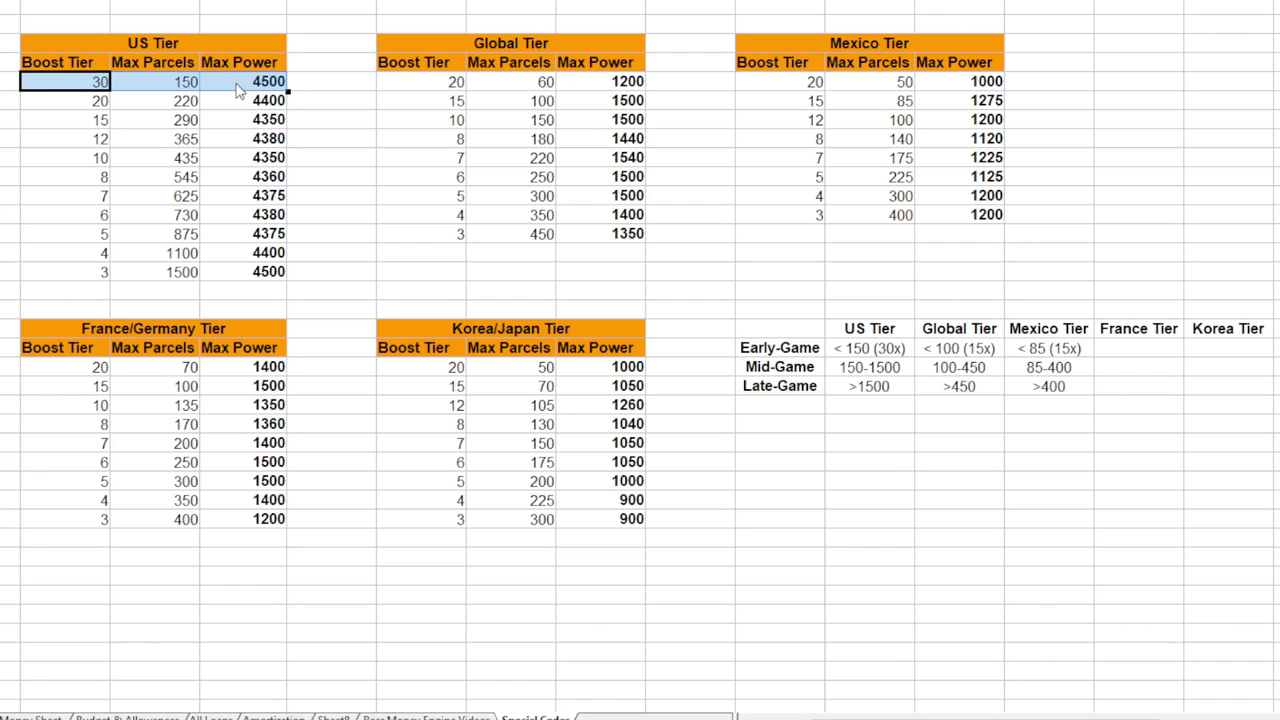
{"action": "left_click", "coordinate": [246, 271]}
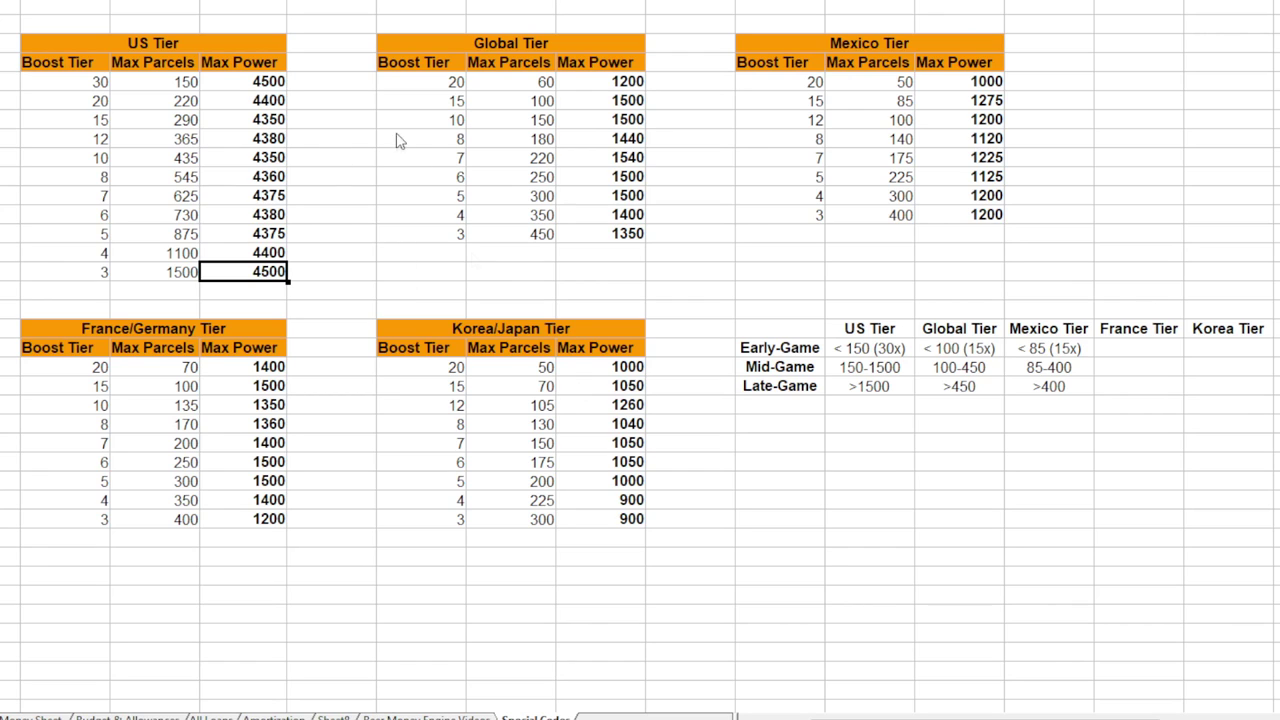
{"action": "left_click", "coordinate": [235, 102]}
{"action": "left_click", "coordinate": [248, 122]}
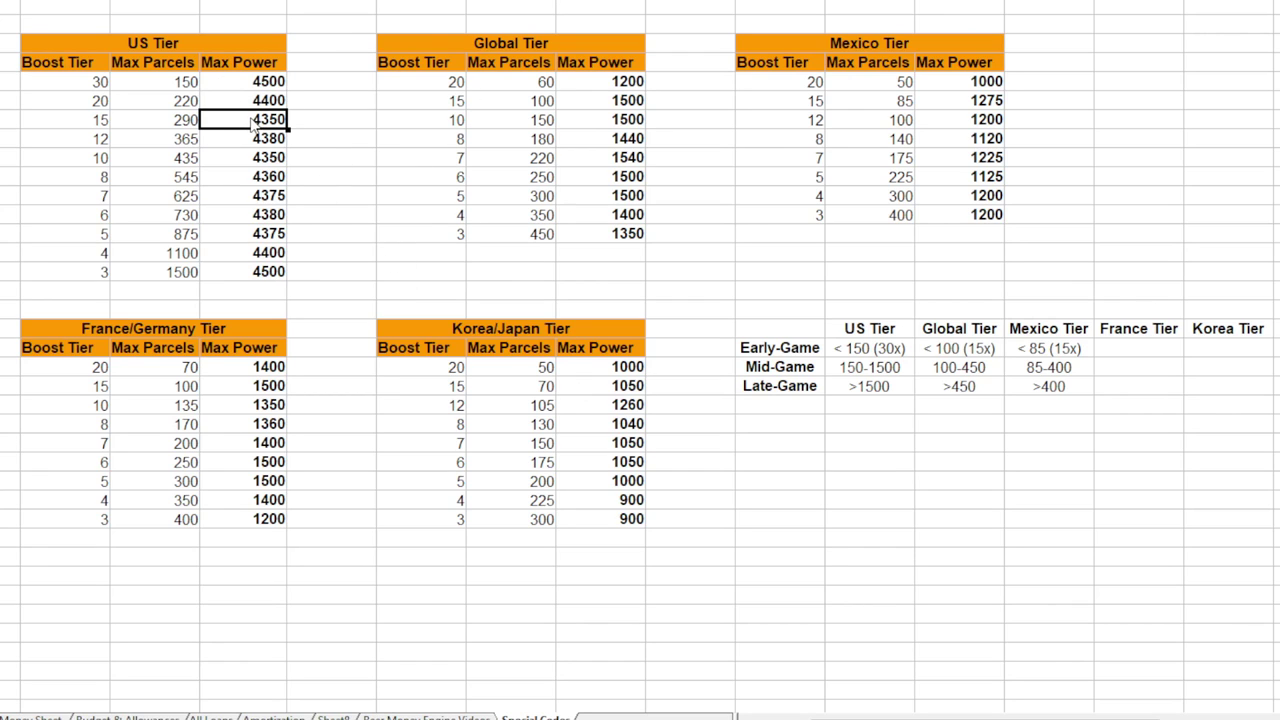
{"action": "left_click", "coordinate": [261, 105]}
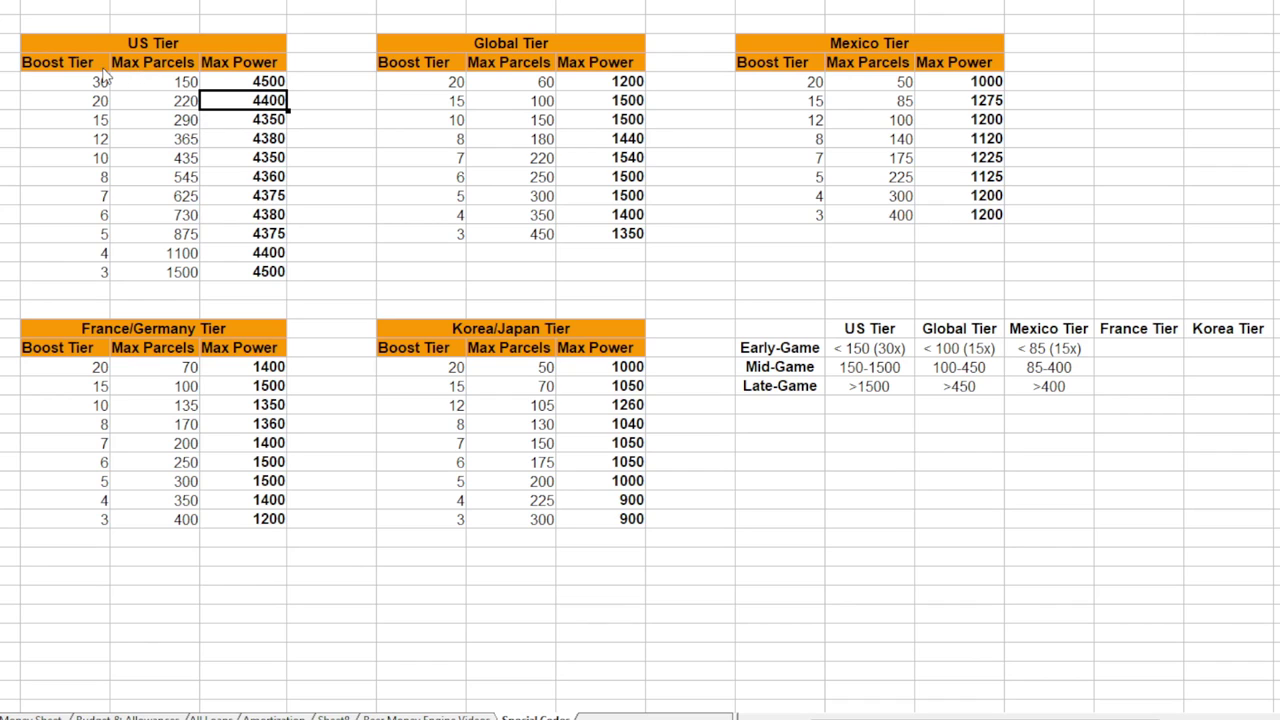
{"action": "left_click", "coordinate": [238, 83]}
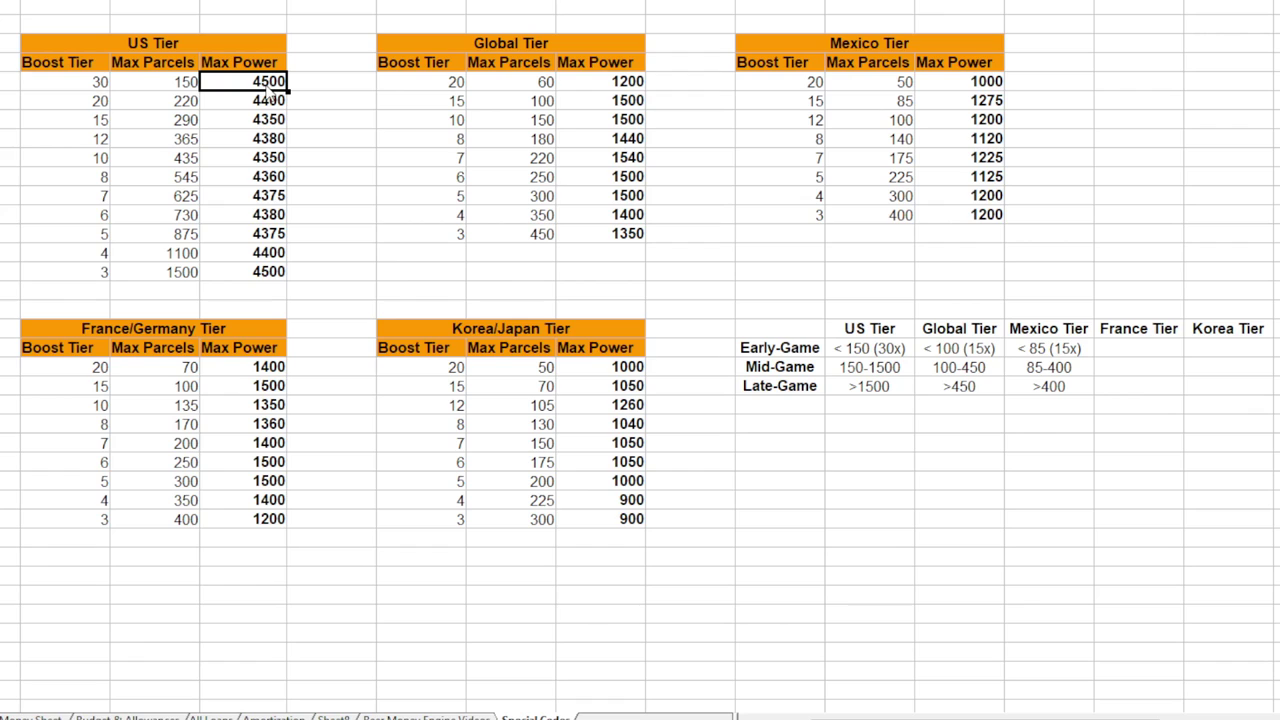
{"action": "left_click", "coordinate": [170, 88]}
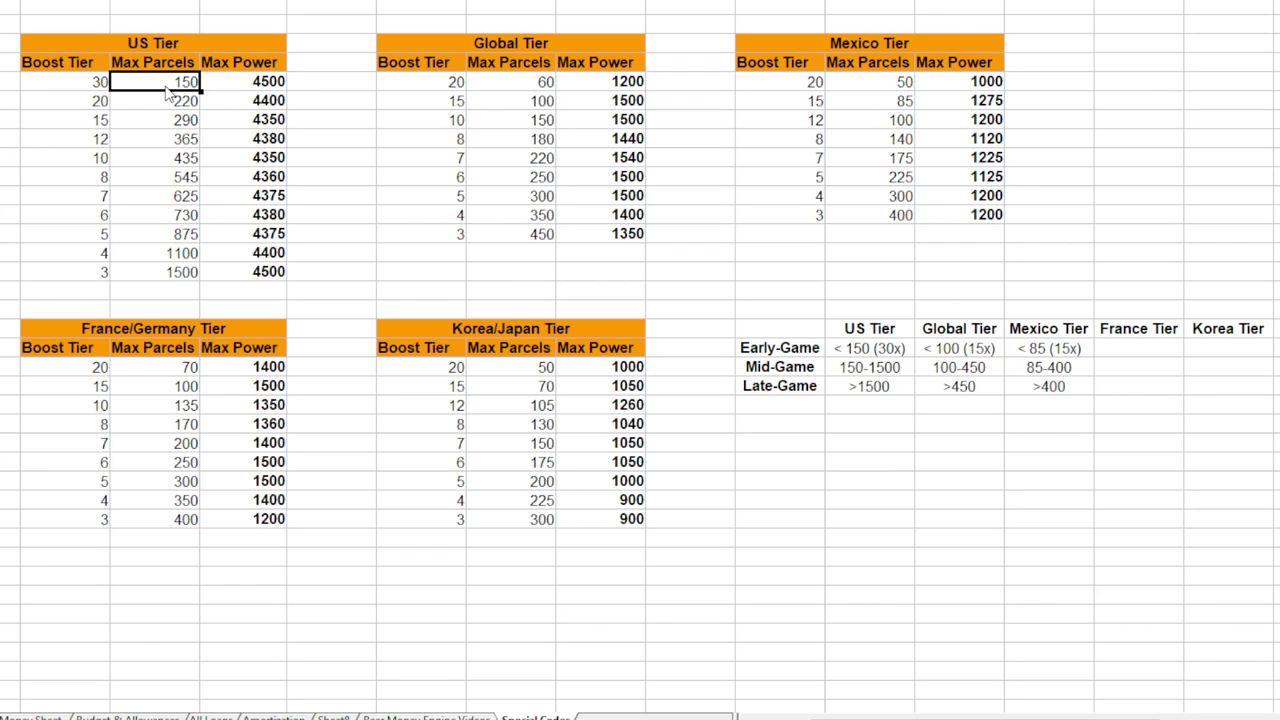
{"action": "left_click", "coordinate": [240, 86]}
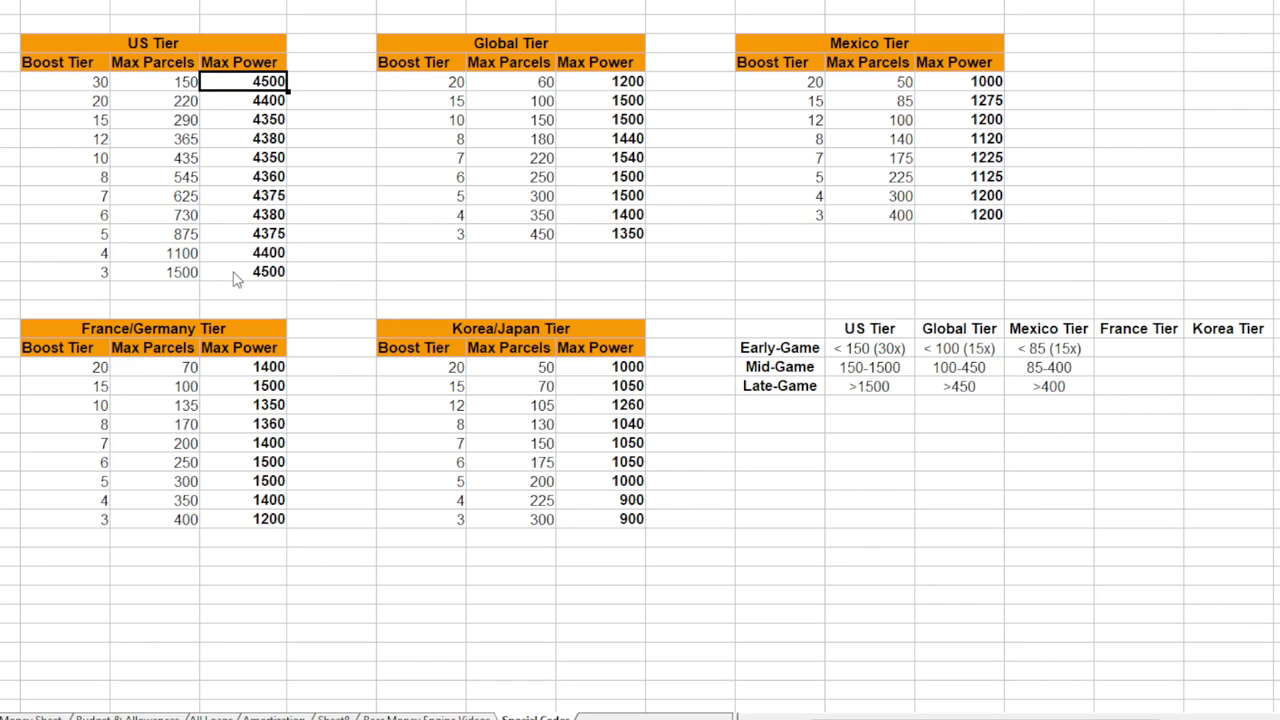
{"action": "left_click_drag", "start_coordinate": [236, 277], "coordinate": [127, 276]}
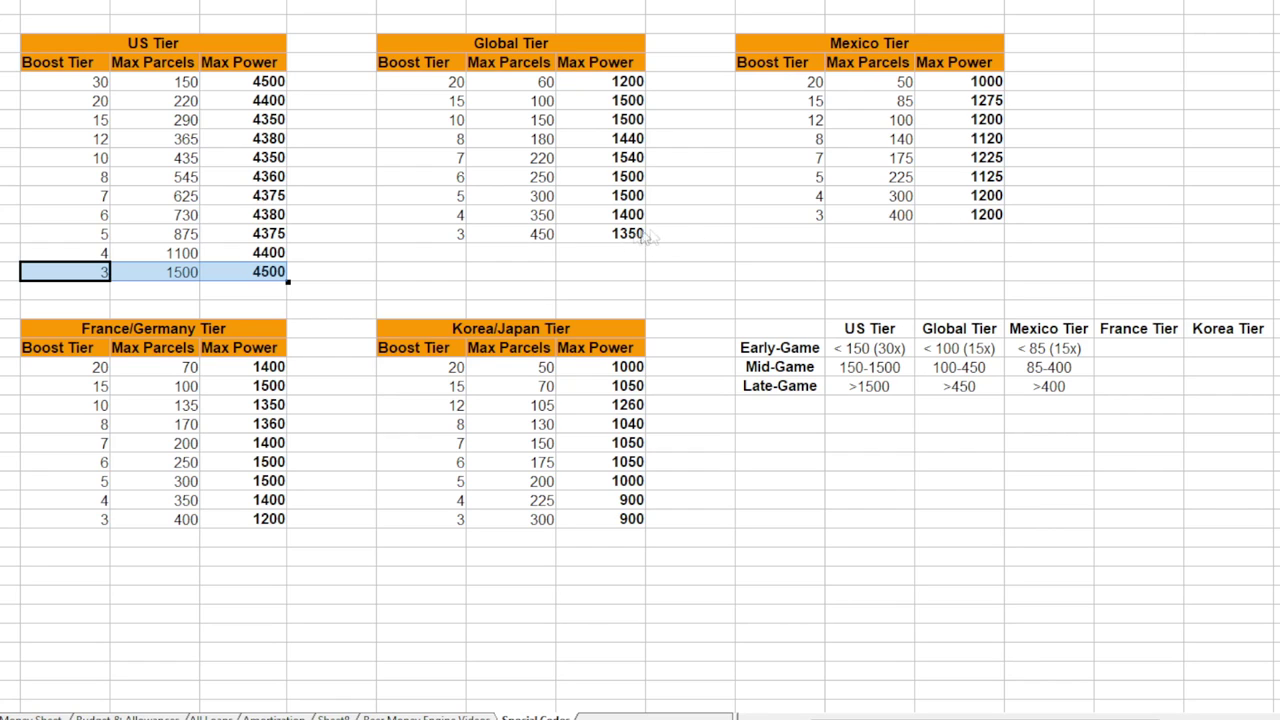
{"action": "left_click_drag", "start_coordinate": [617, 234], "coordinate": [468, 235]}
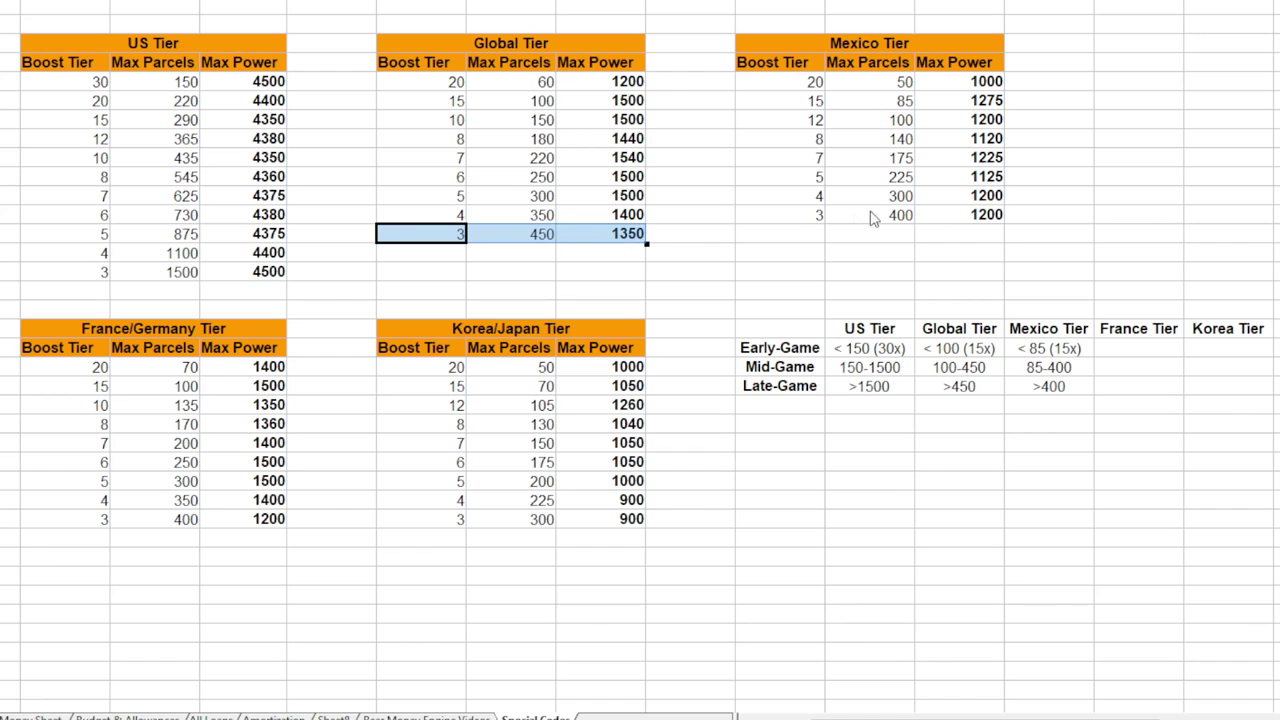
{"action": "left_click_drag", "start_coordinate": [963, 217], "coordinate": [805, 218]}
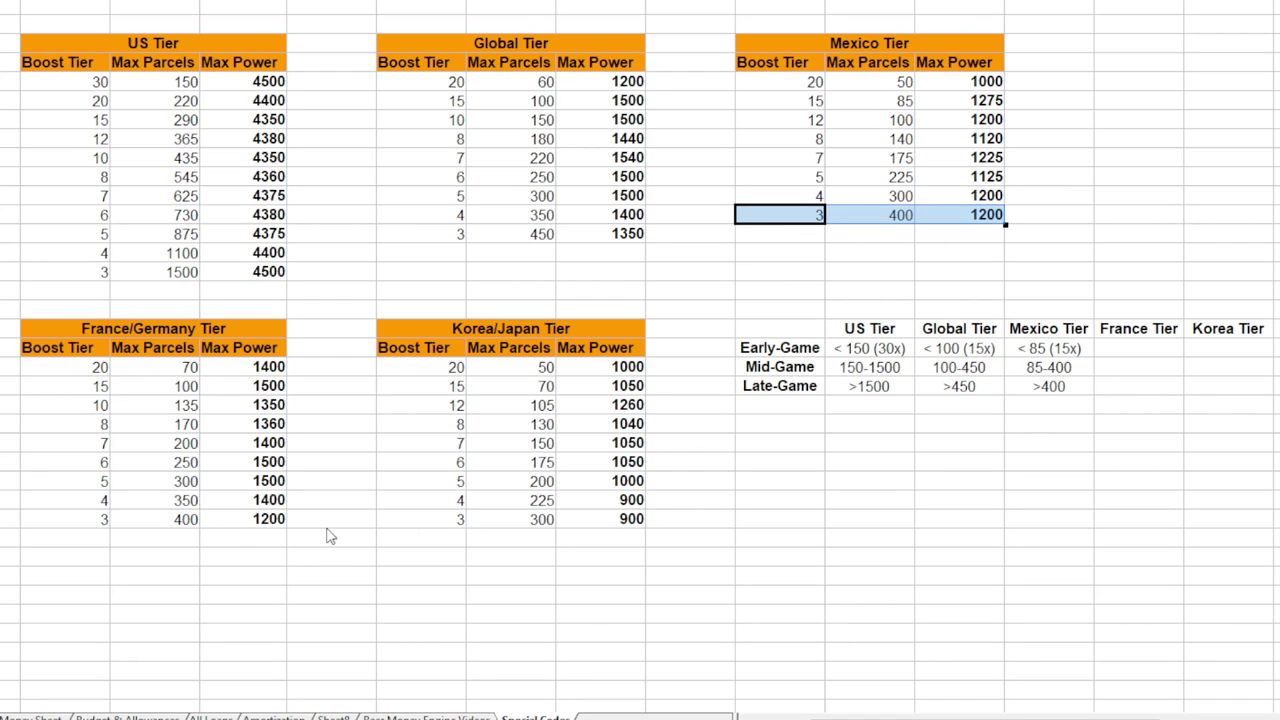
{"action": "left_click_drag", "start_coordinate": [252, 520], "coordinate": [106, 528]}
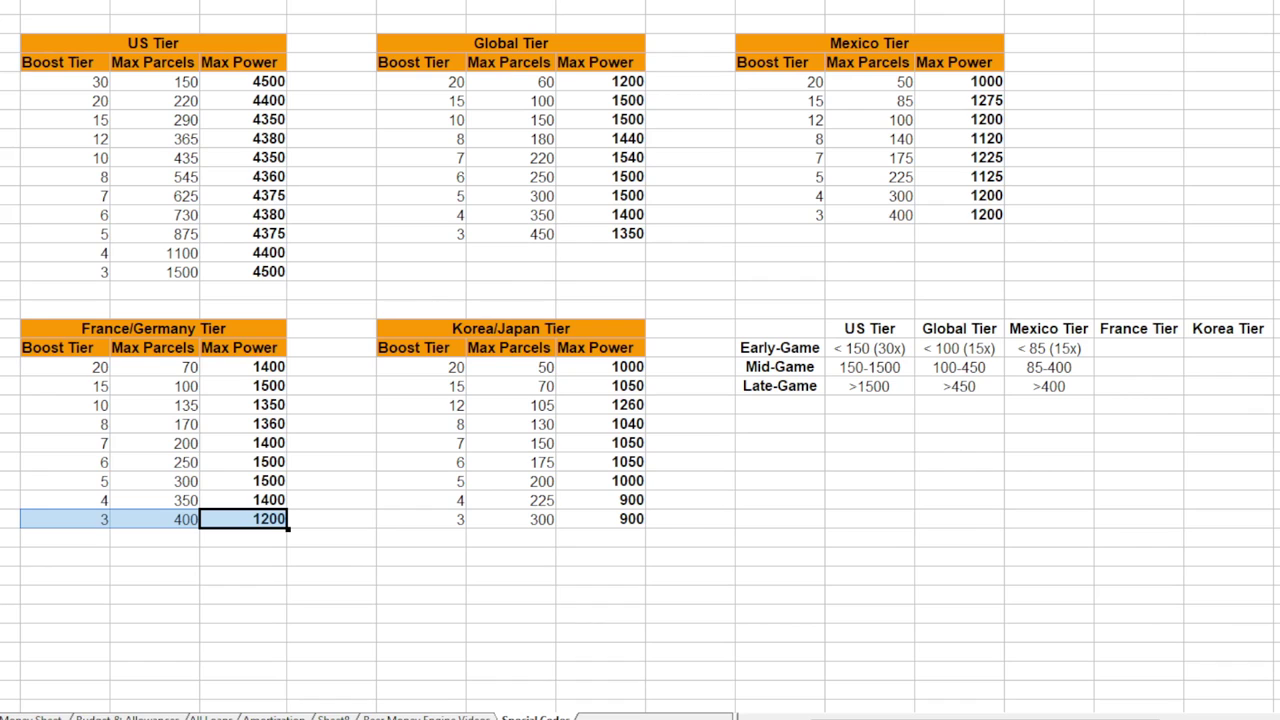
{"action": "left_click", "coordinate": [1139, 386]}
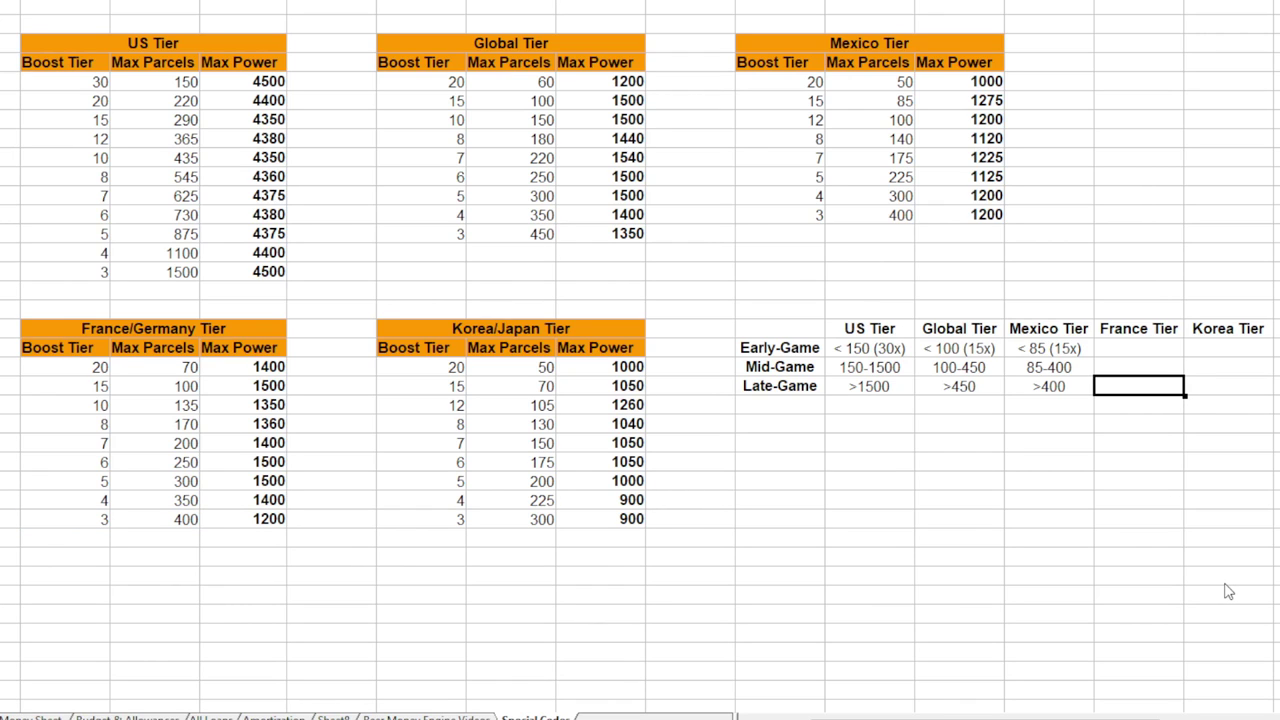
{"action": "type", "text": ">"}
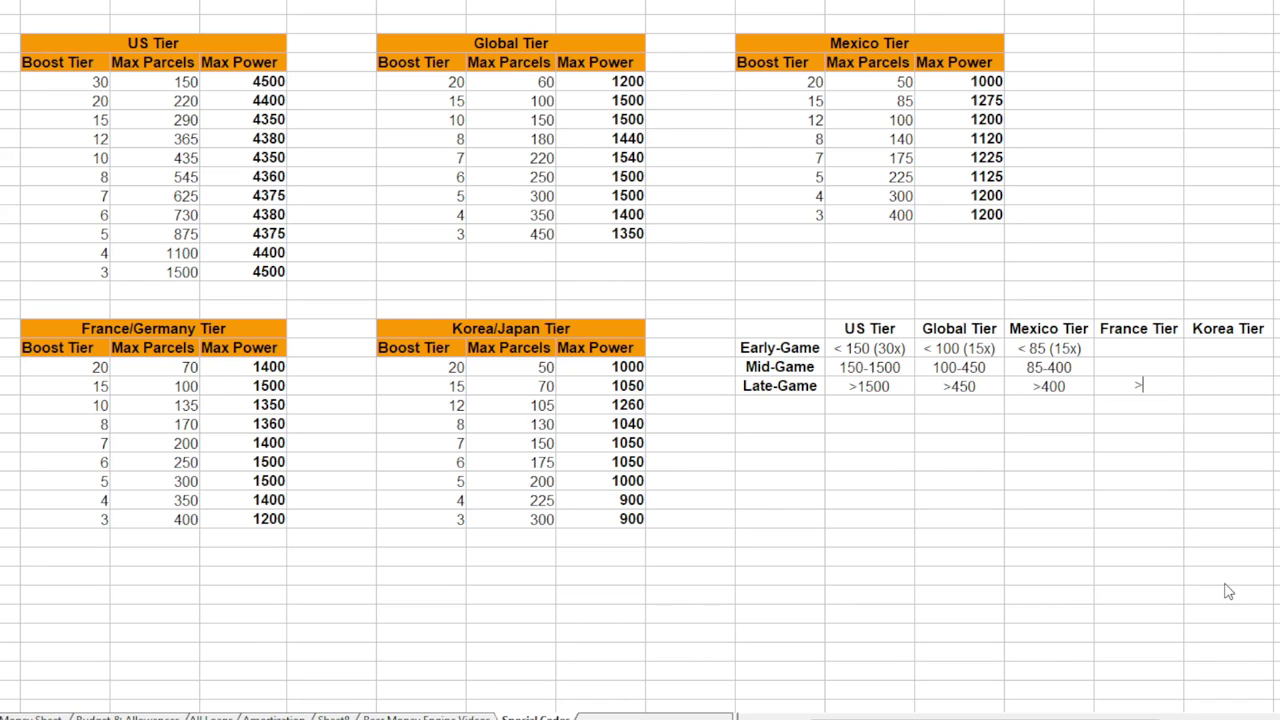
{"action": "type", "text": "400"}
{"action": "key", "text": "Tab"}
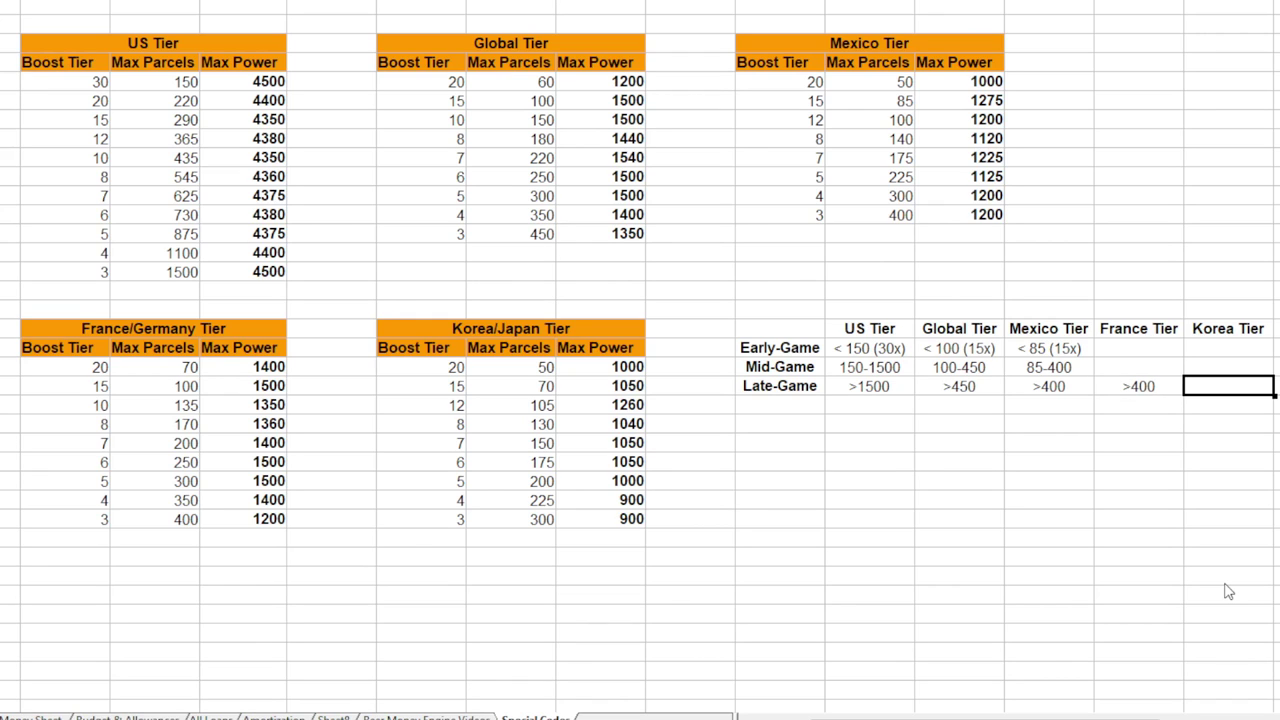
{"action": "type", "text": ">300"}
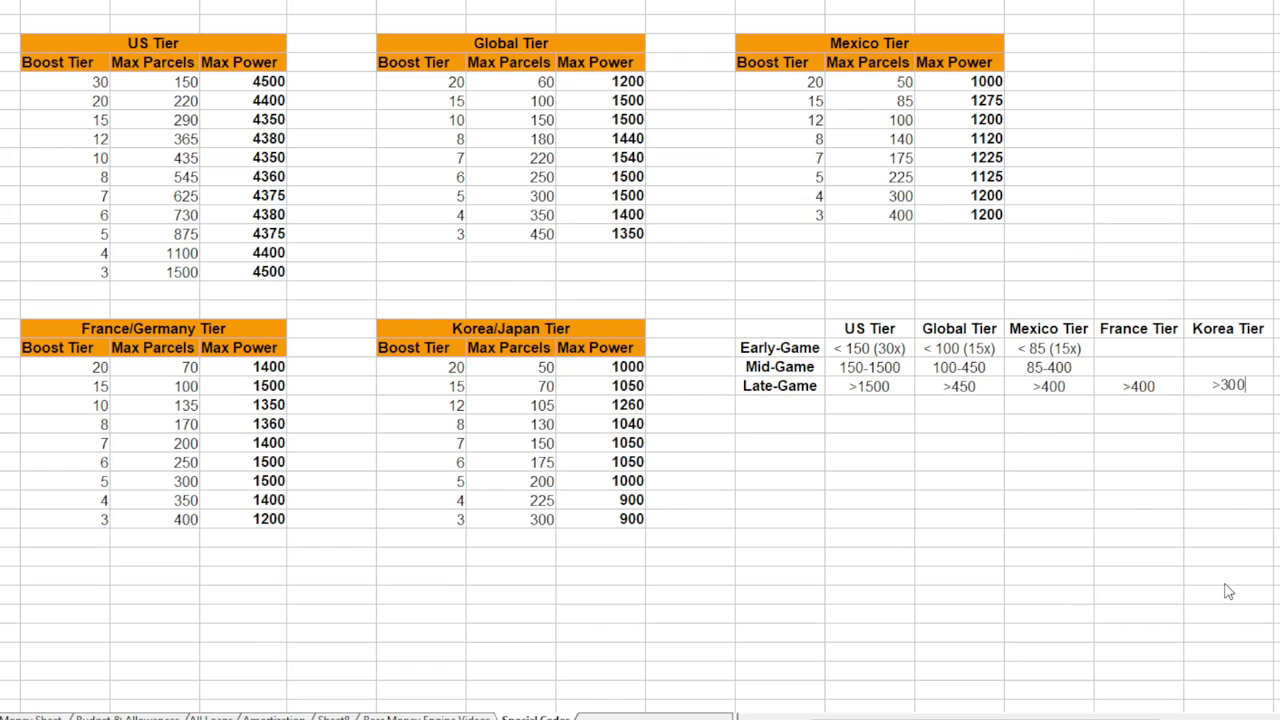
{"action": "key", "text": "Return"}
{"action": "key", "text": "Up"}
{"action": "key", "text": "Up"}
{"action": "key", "text": "Left"}
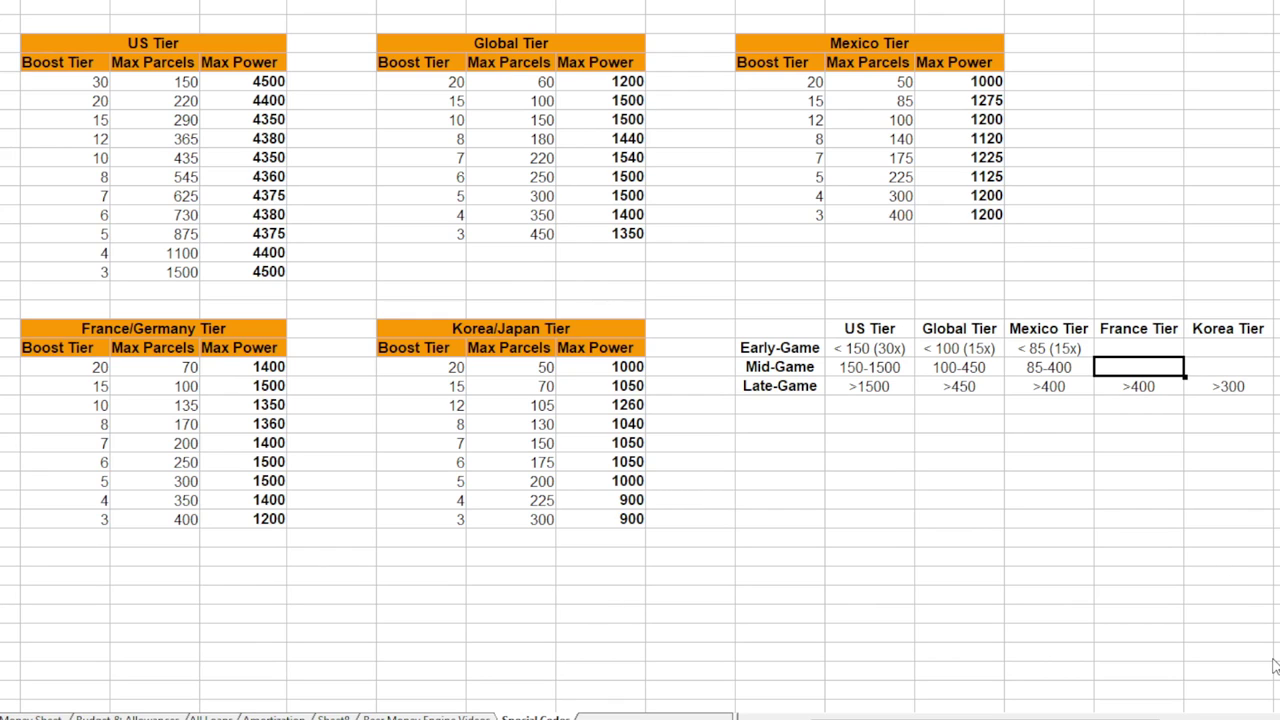
{"action": "key", "text": "Up"}
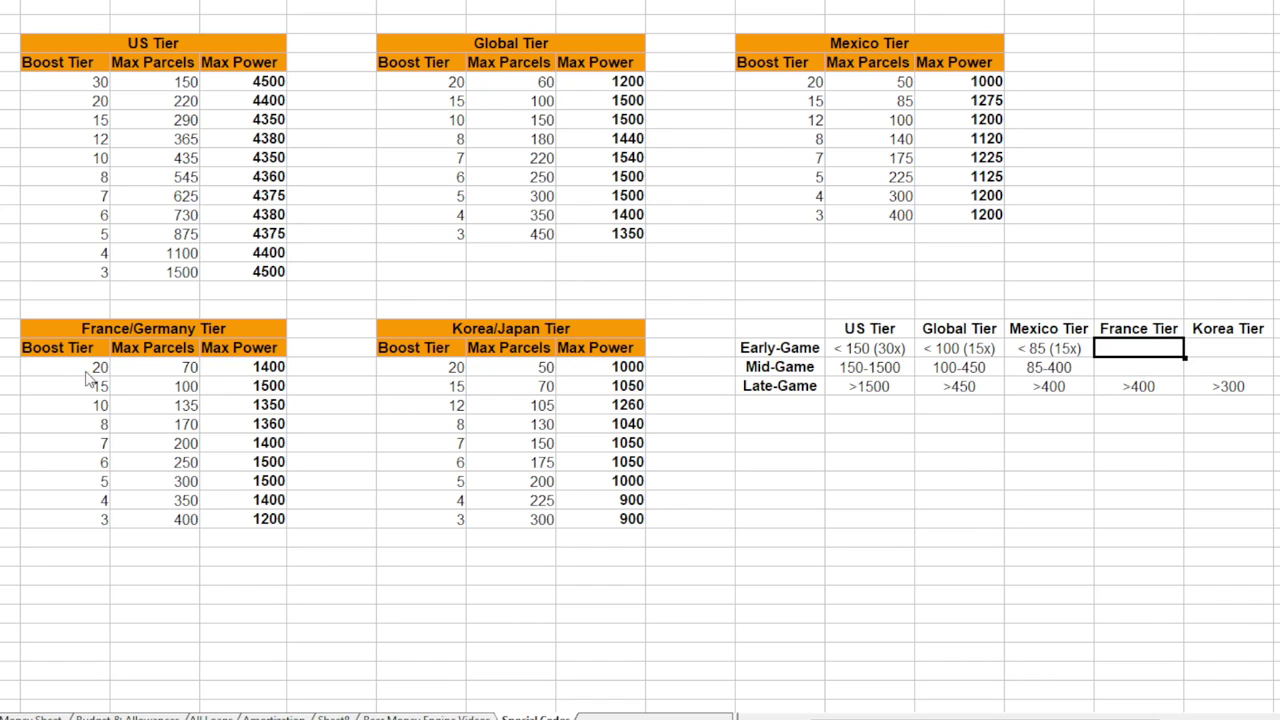
- Highlight the France/Germany boost 20–15 and 5–3 rows and Mexico's boost 3 row for comparison
{"action": "left_click_drag", "start_coordinate": [88, 378], "coordinate": [231, 390]}
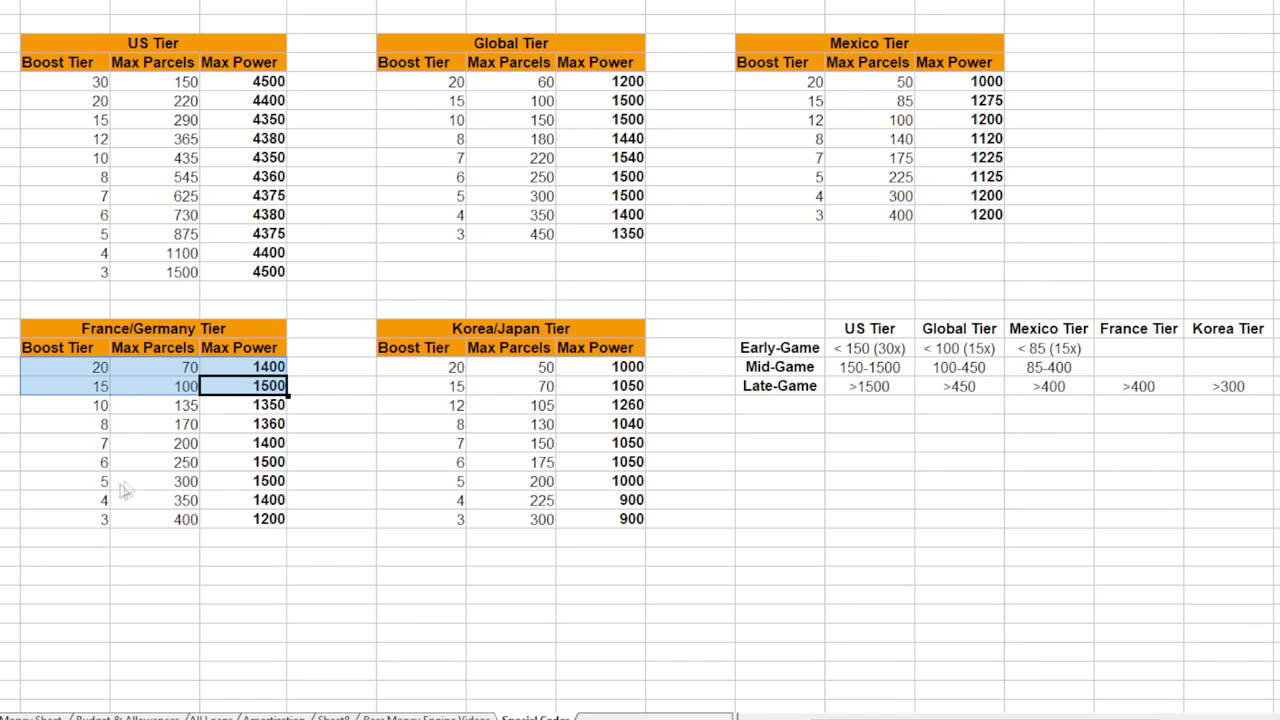
{"action": "left_click_drag", "start_coordinate": [88, 486], "coordinate": [225, 527]}
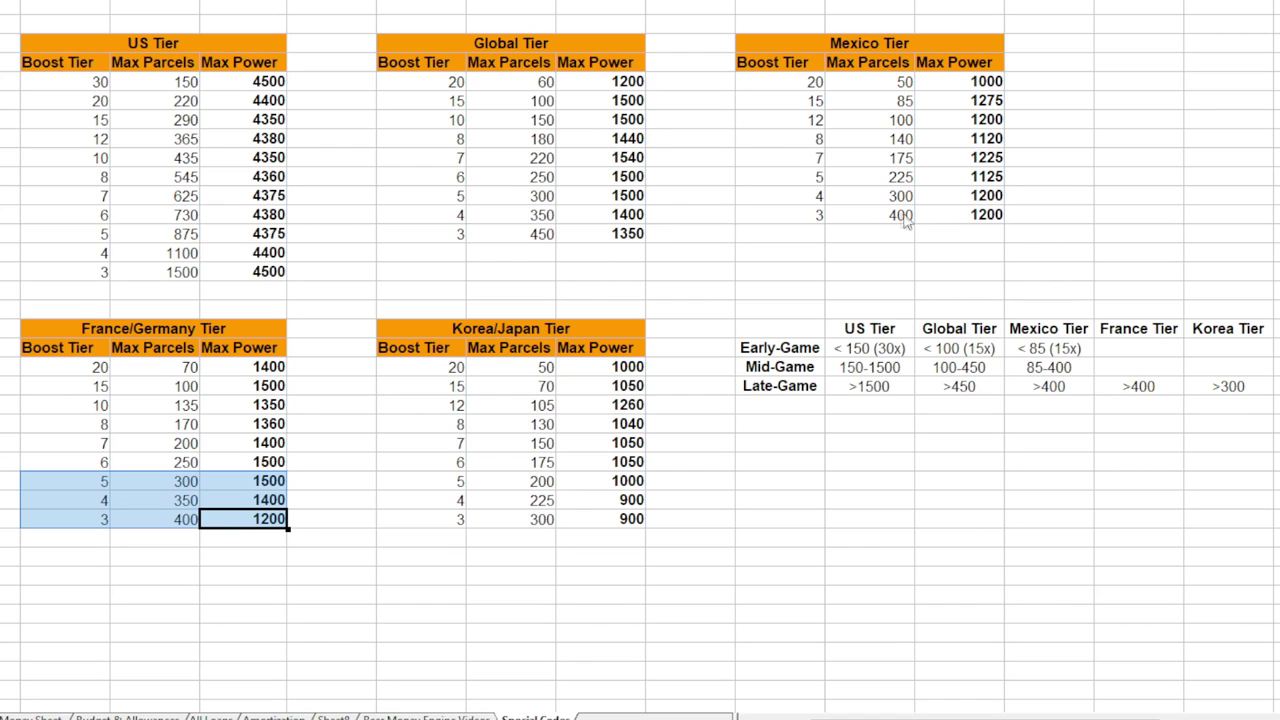
{"action": "left_click_drag", "start_coordinate": [941, 220], "coordinate": [774, 235]}
{"action": "left_click", "coordinate": [250, 520]}
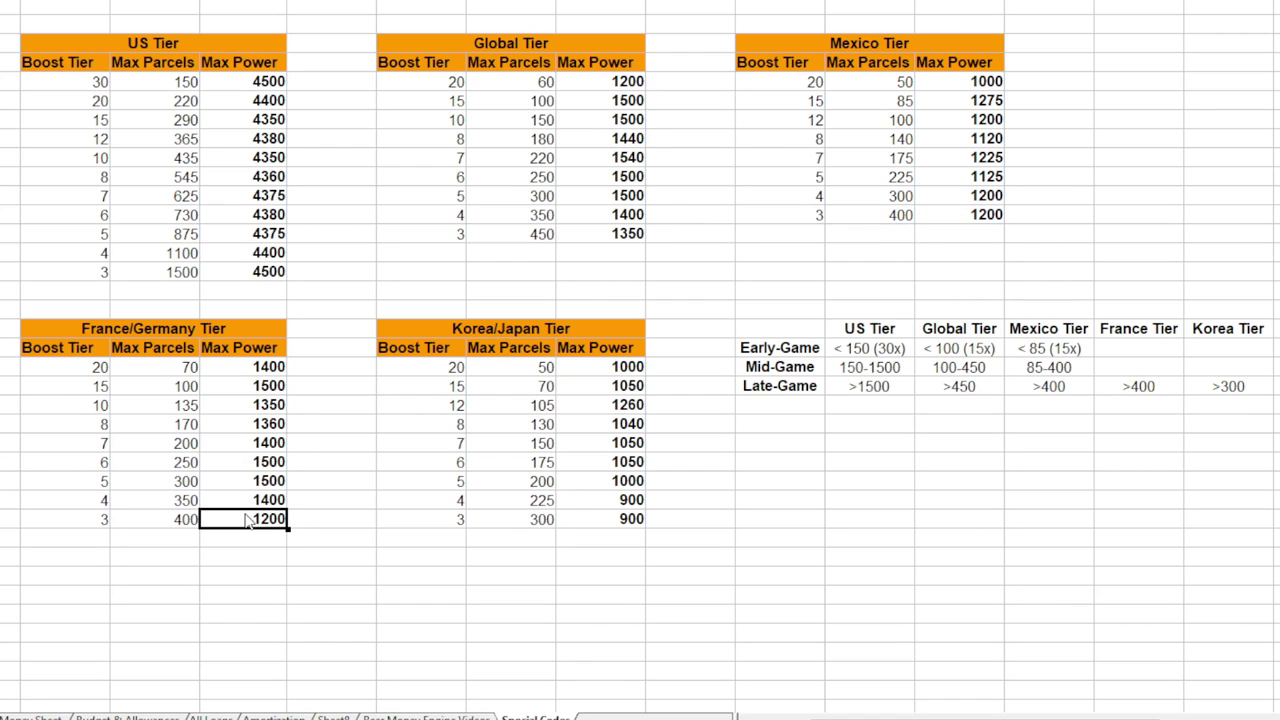
{"action": "left_click_drag", "start_coordinate": [92, 372], "coordinate": [228, 388]}
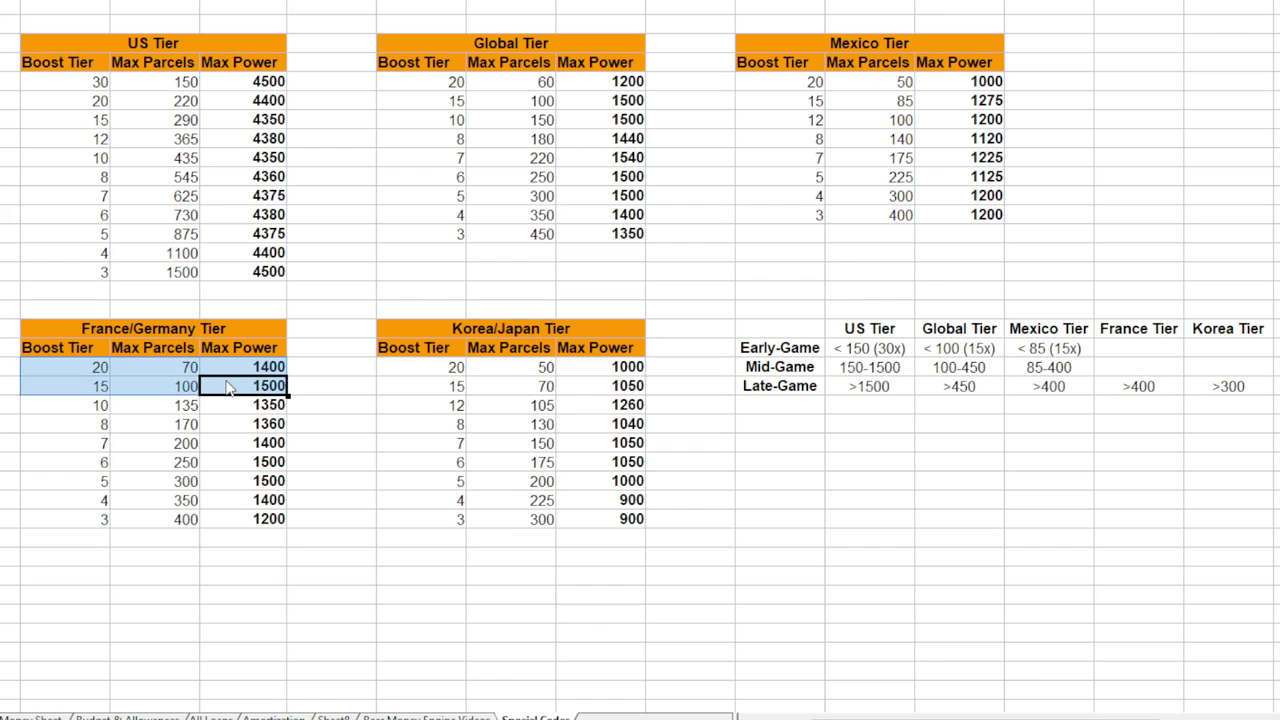
- Enter < 100 (15x) as France's Early-Game range and 100-400 as its Mid-Game range
{"action": "left_click", "coordinate": [1138, 350]}
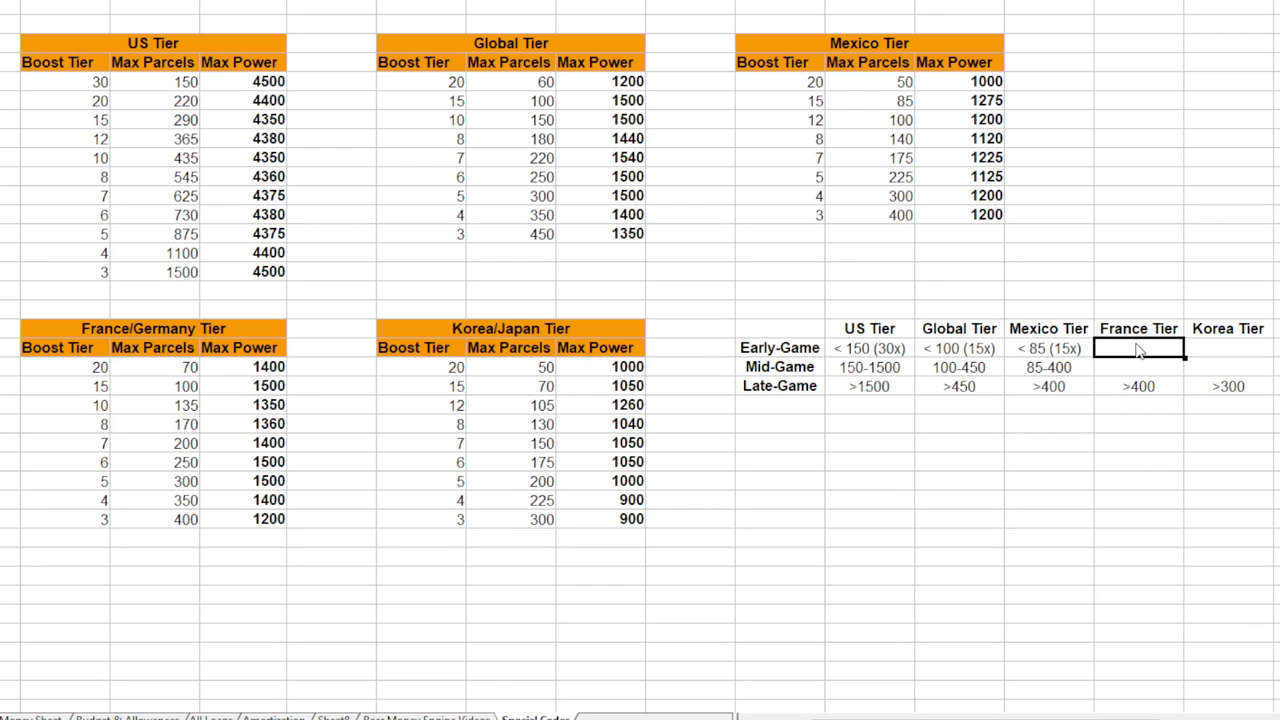
{"action": "type", "text": "< 100"}
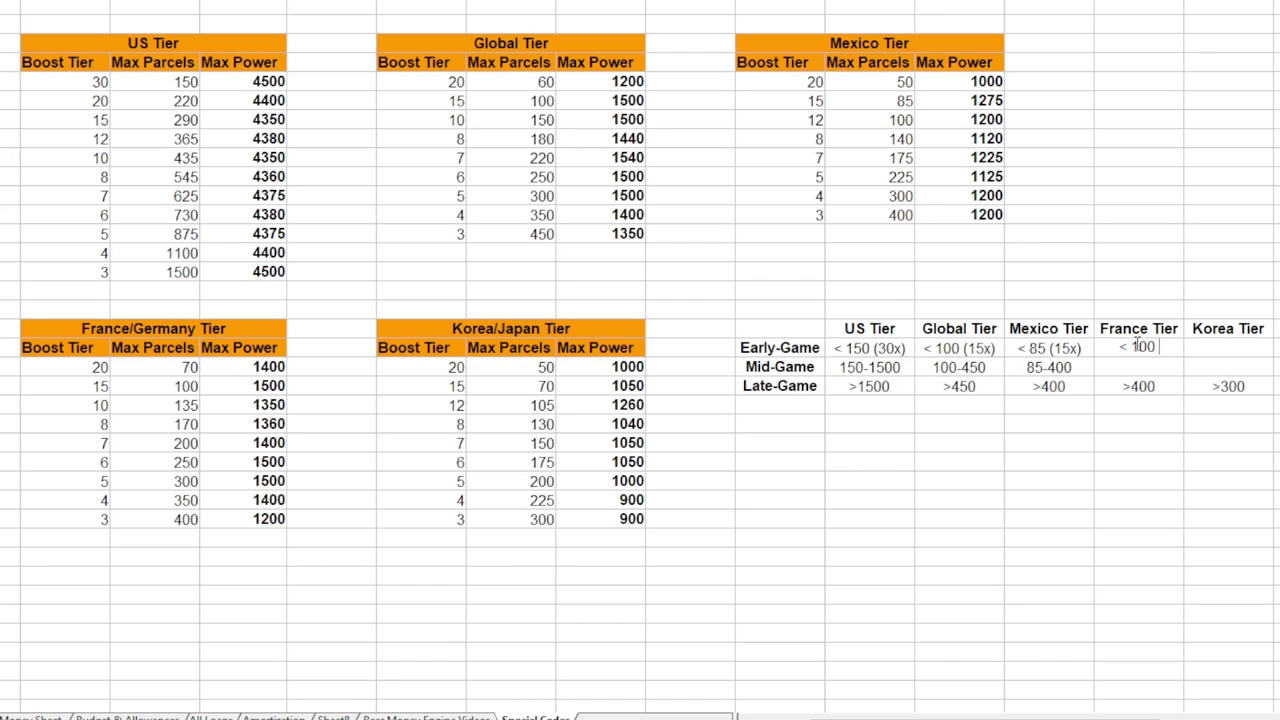
{"action": "type", "text": " (15x)"}
{"action": "key", "text": "Return"}
{"action": "type", "text": "100-"}
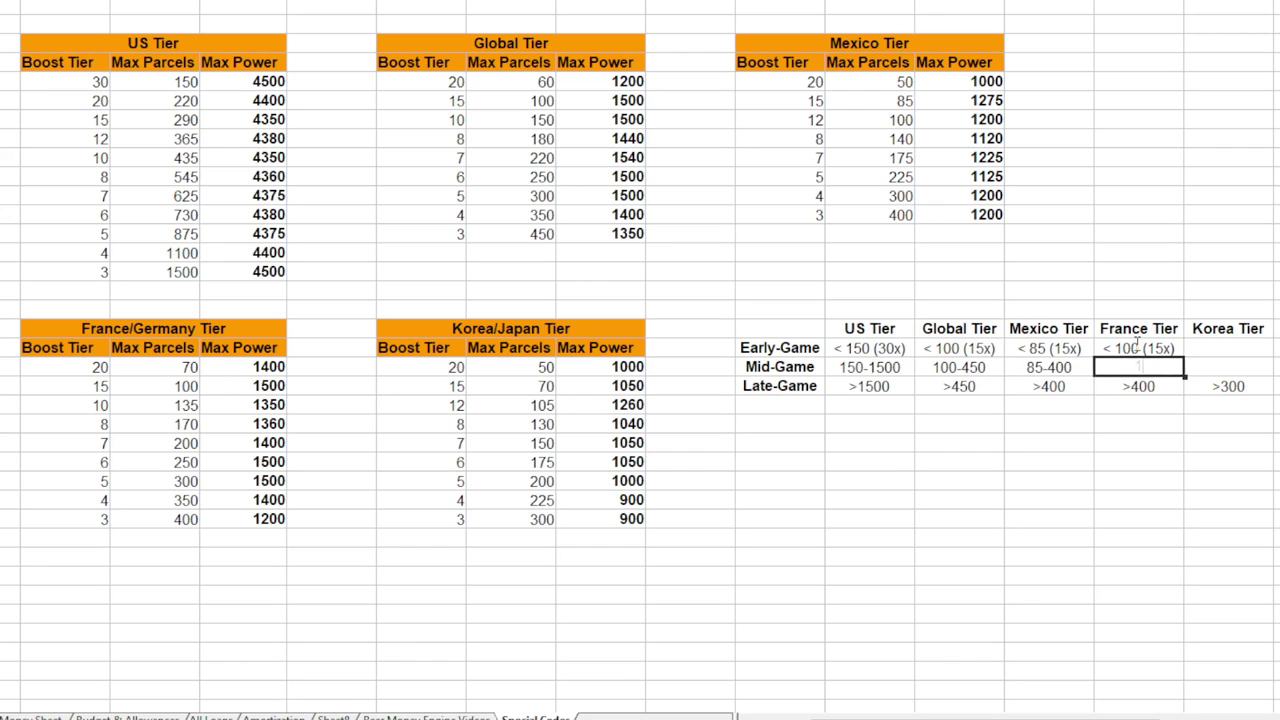
{"action": "type", "text": "400"}
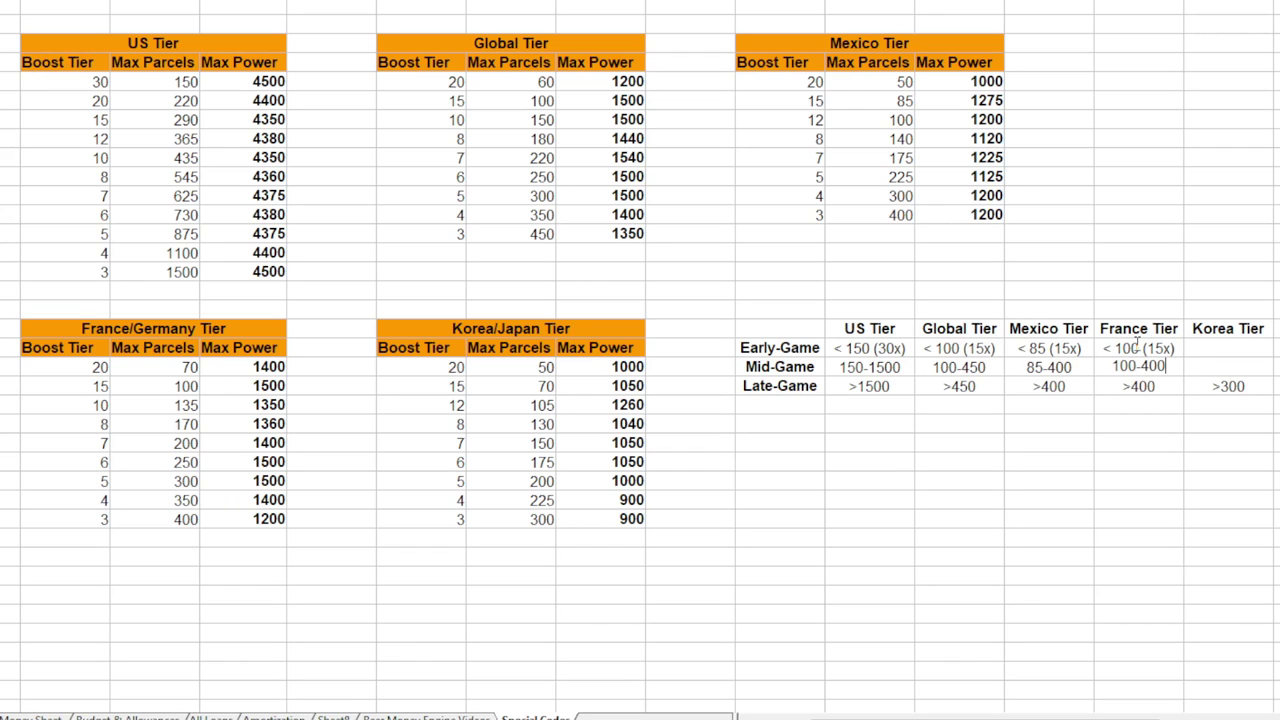
{"action": "key", "text": "Return"}
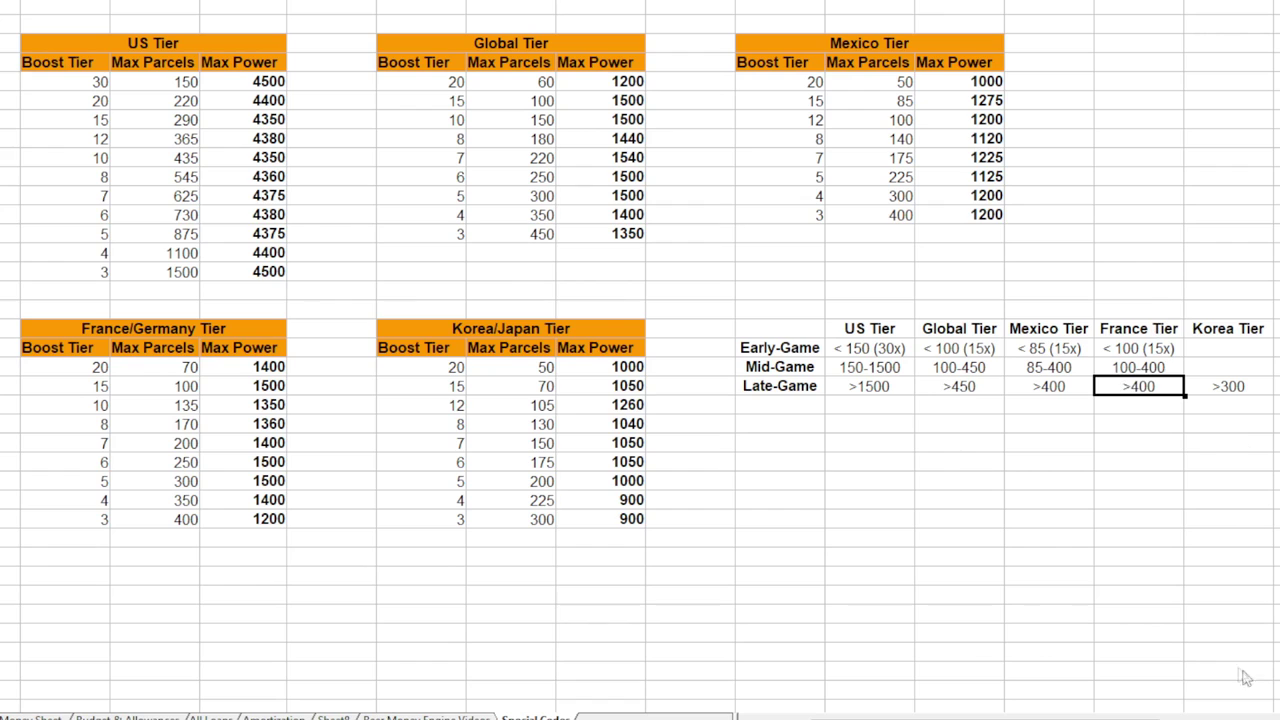
{"action": "left_click_drag", "start_coordinate": [385, 405], "coordinate": [640, 405]}
{"action": "left_click", "coordinate": [605, 291]}
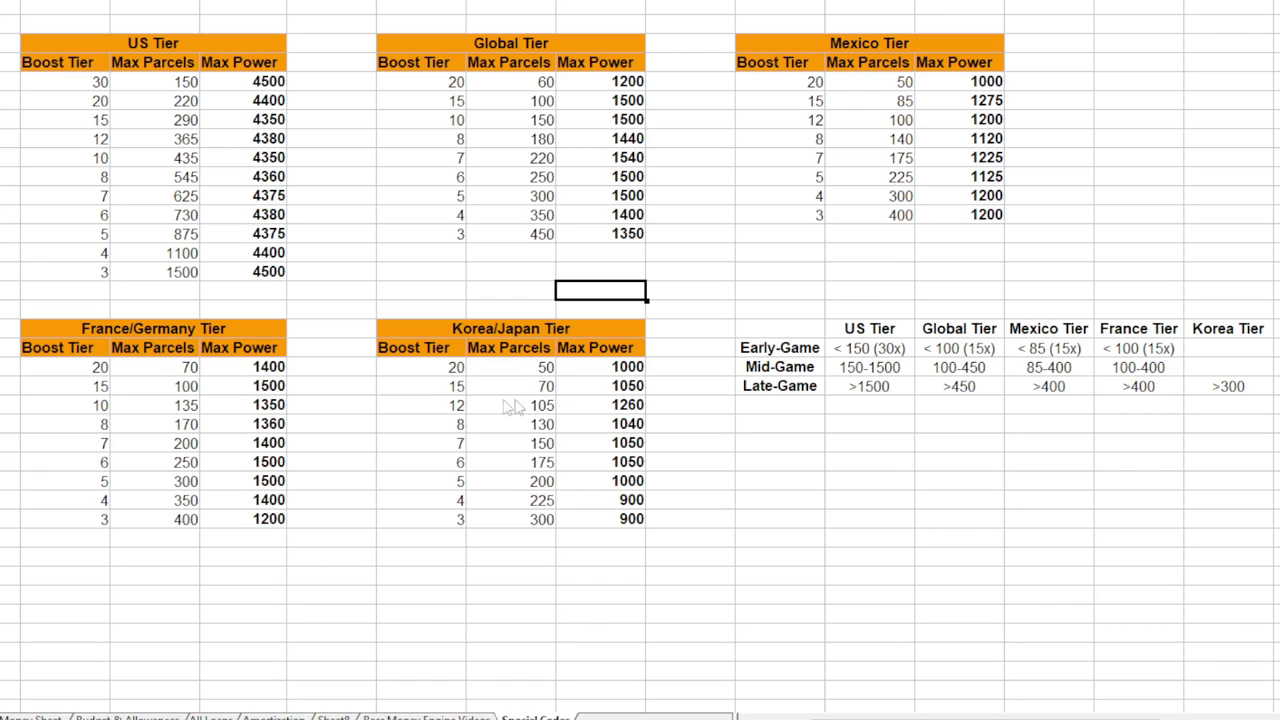
{"action": "left_click_drag", "start_coordinate": [495, 408], "coordinate": [455, 408]}
{"action": "left_click", "coordinate": [590, 406], "text": "ctrl"}
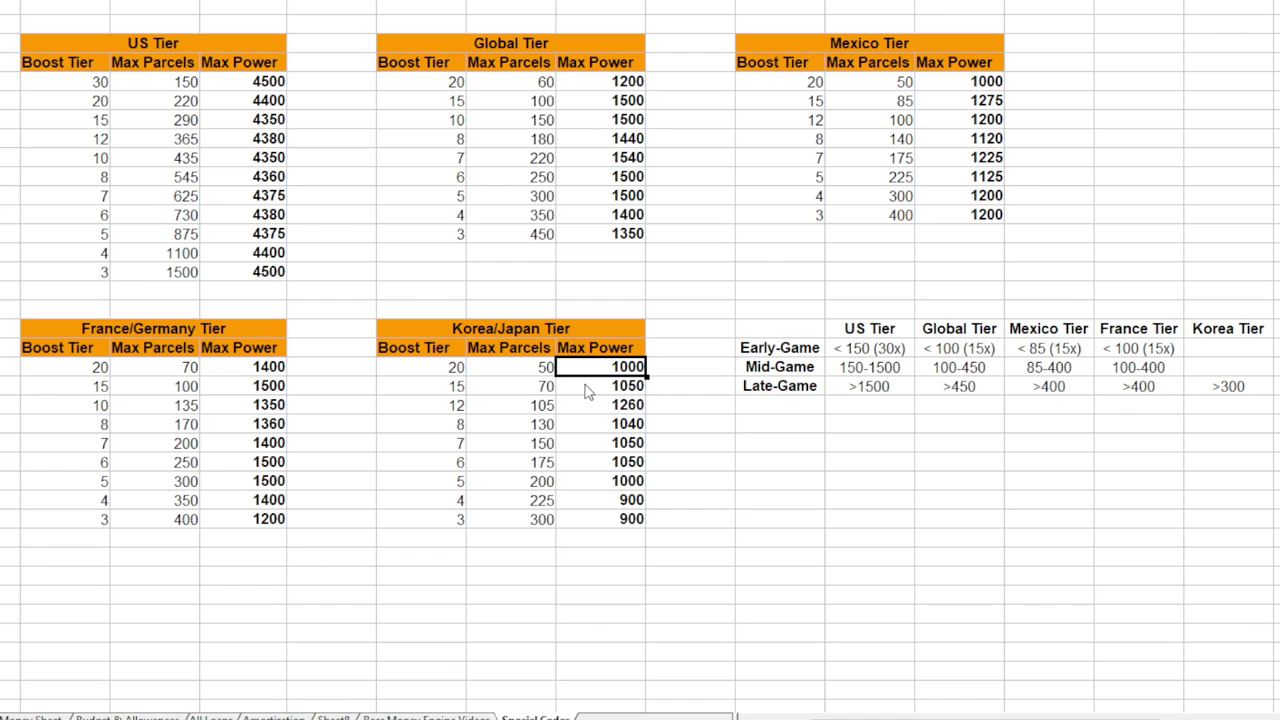
- Check the Korea/Japan boost 12 row (1260 max power), then enter < 105 (12x) and 105-300 for Korea
{"action": "left_click", "coordinate": [626, 406]}
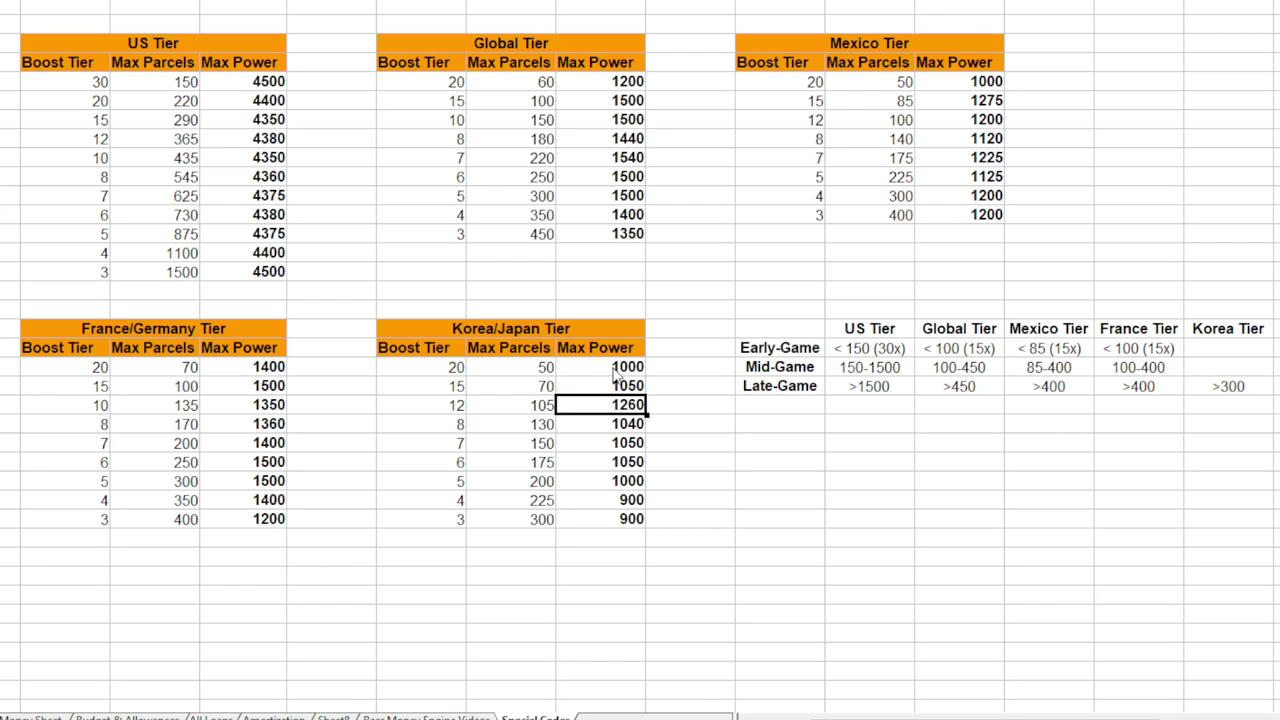
{"action": "left_click", "coordinate": [452, 409], "text": "shift"}
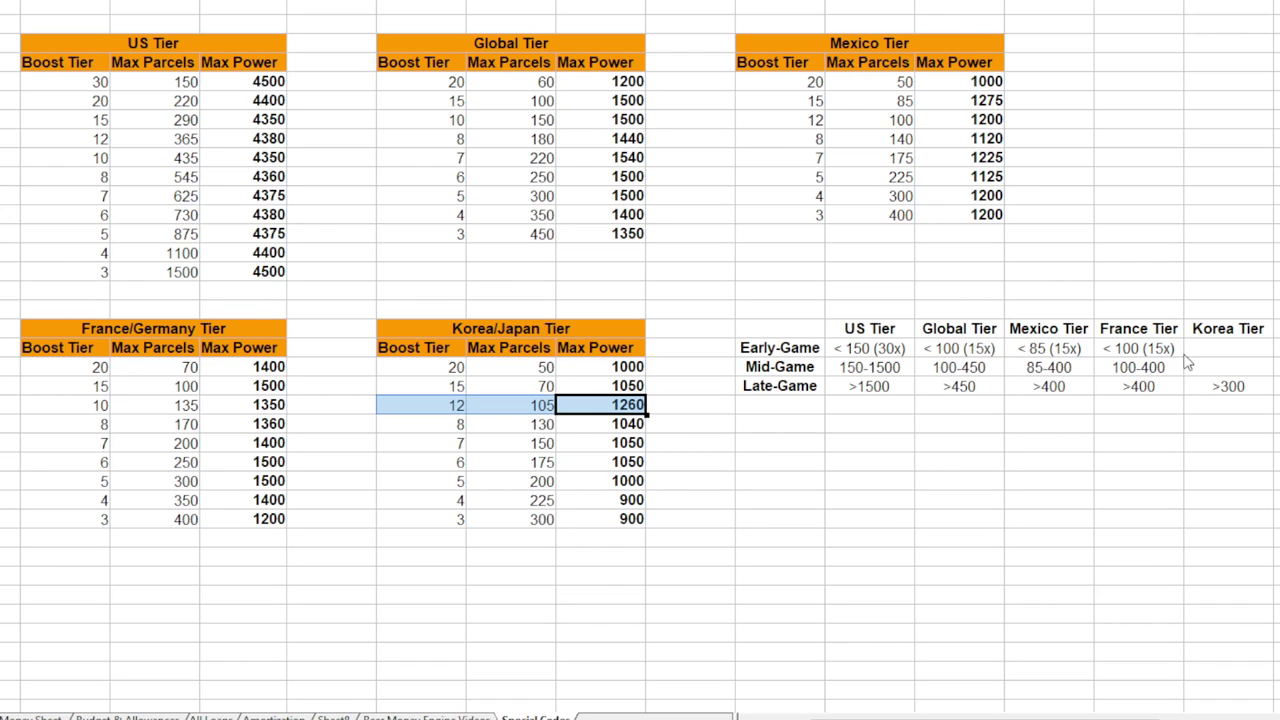
{"action": "left_click", "coordinate": [1228, 350]}
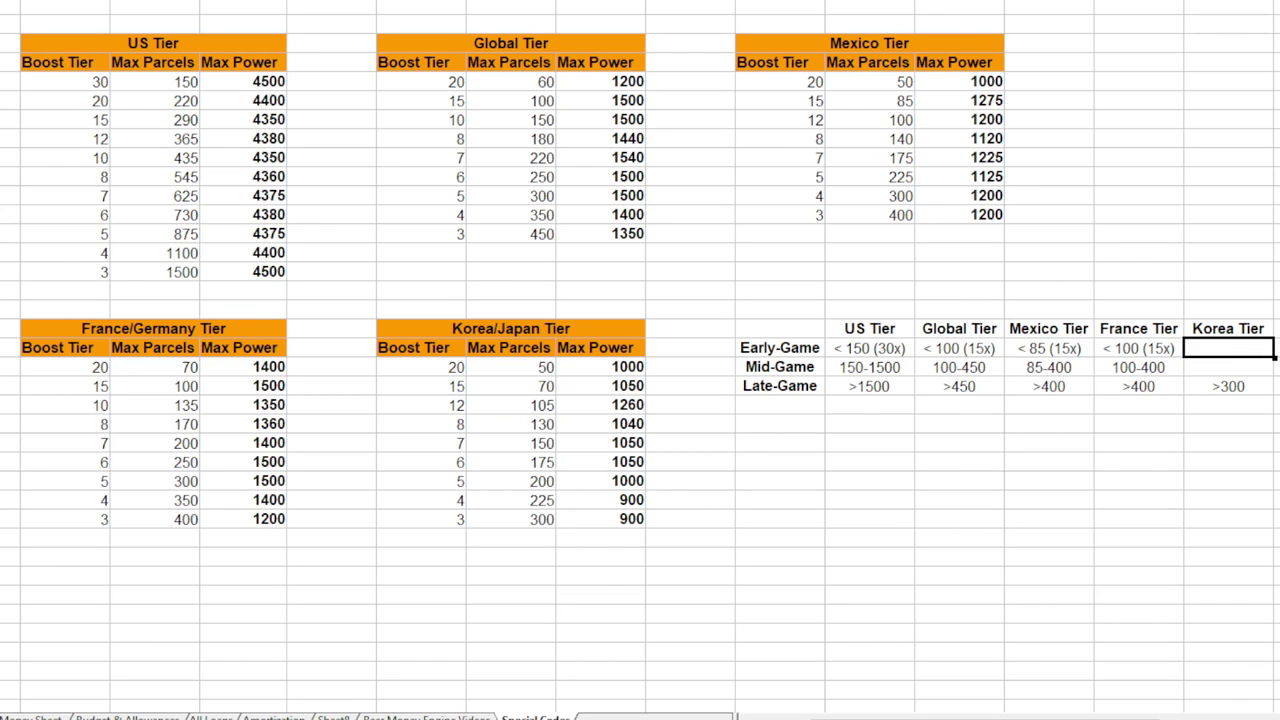
{"action": "type", "text": "< 10"}
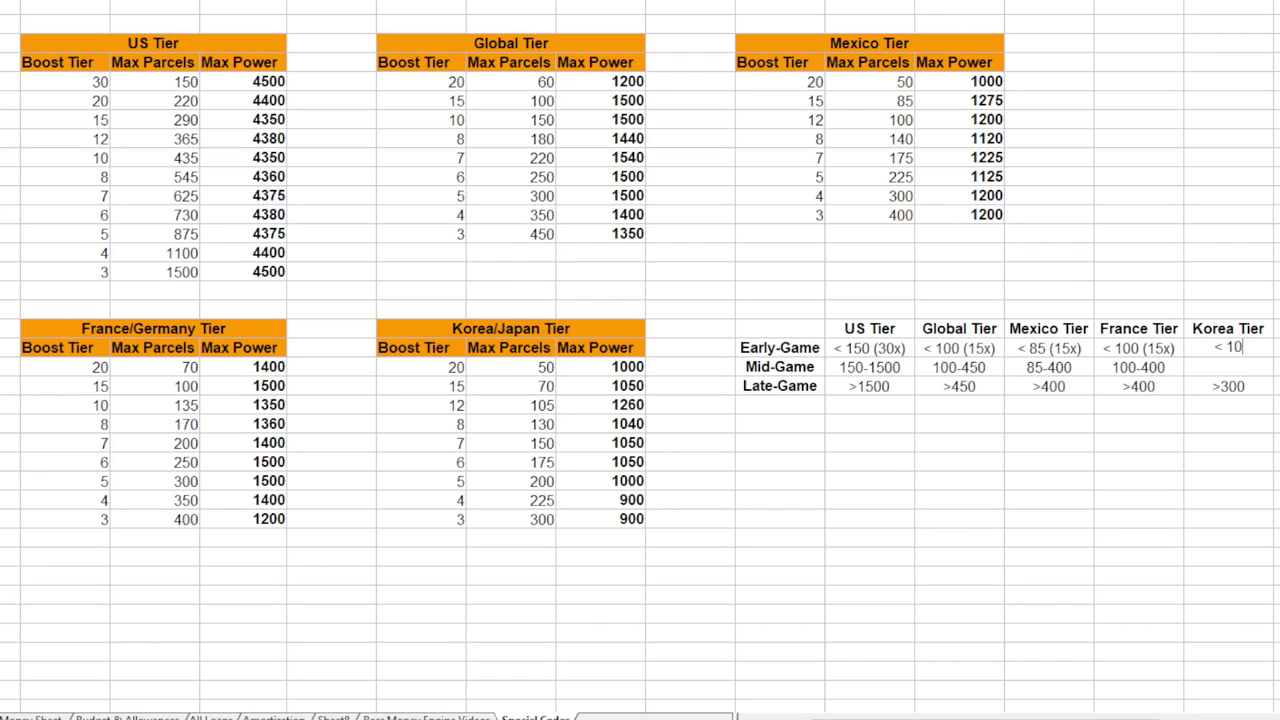
{"action": "type", "text": "5 (12x)"}
{"action": "key", "text": "Return"}
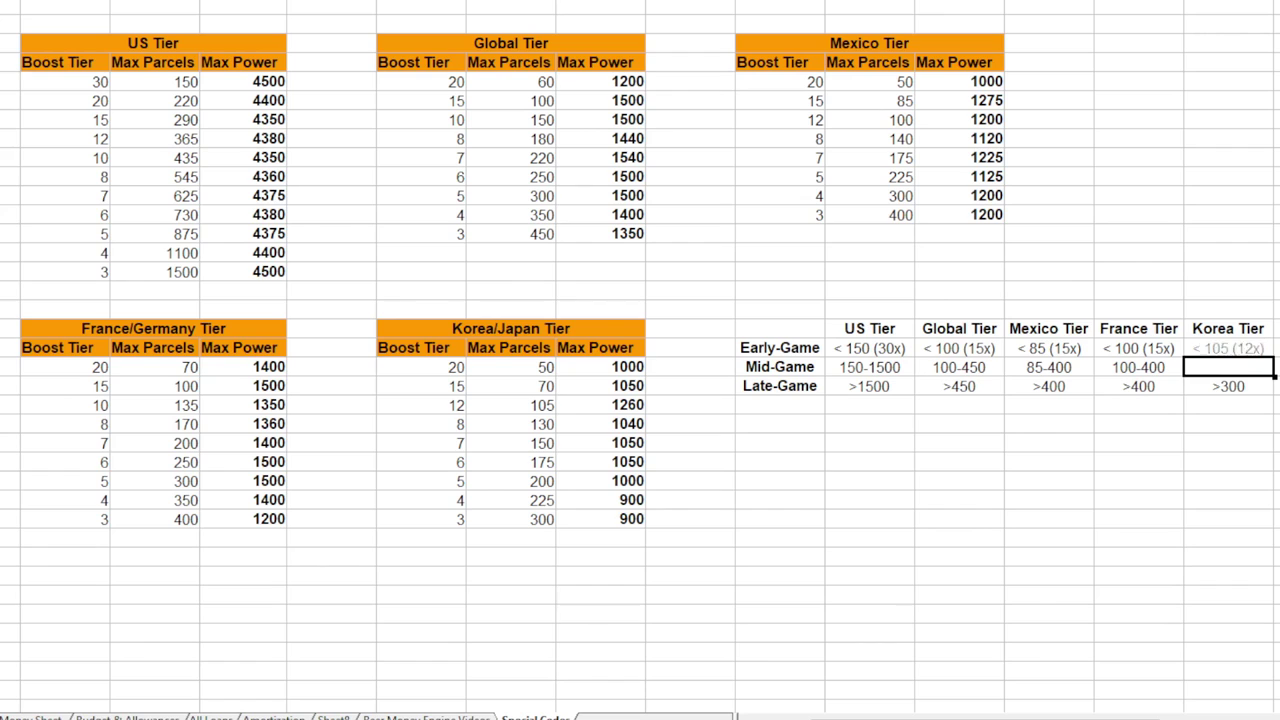
{"action": "type", "text": "105-300"}
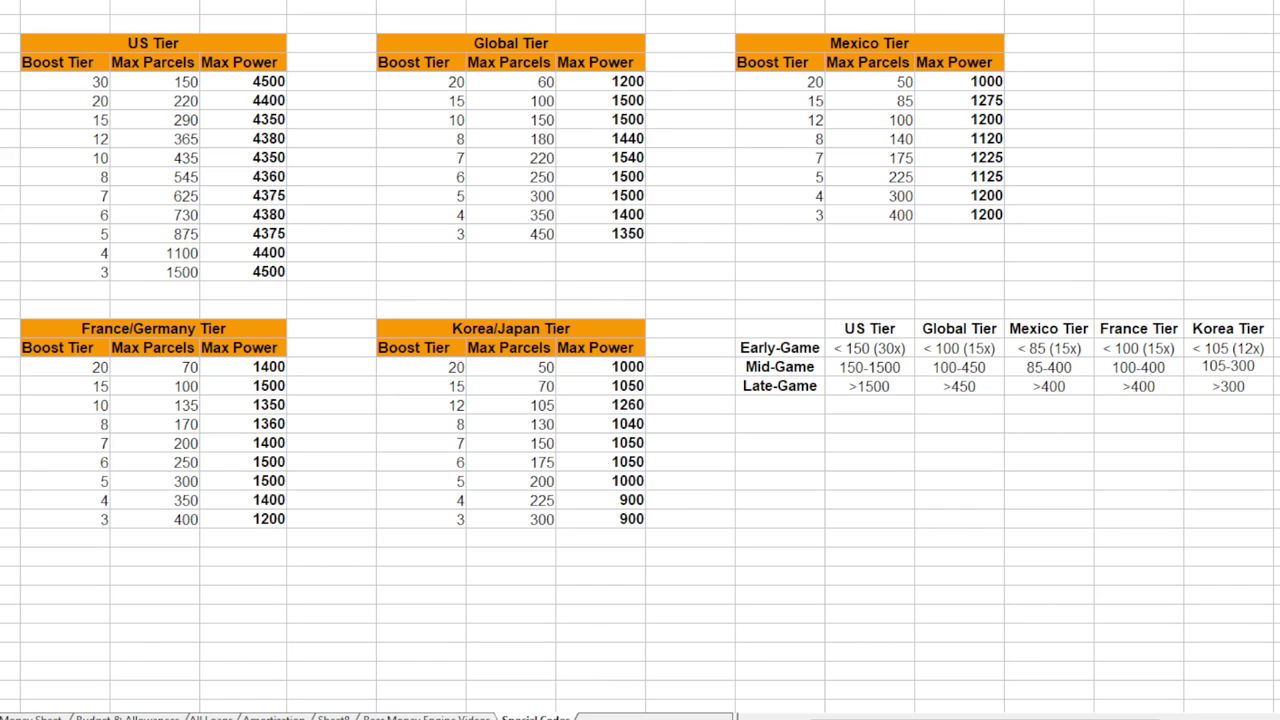
{"action": "key", "text": "Return"}
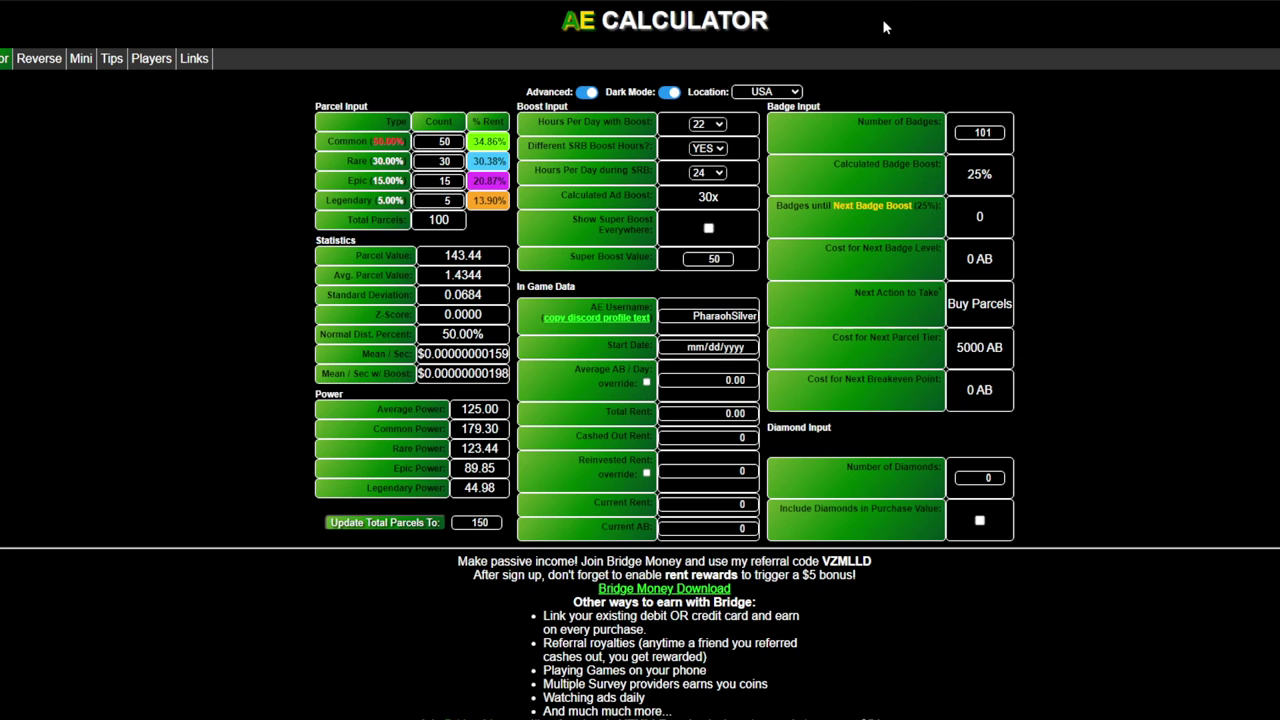
- Switch the calculator location to France Like
{"action": "key", "text": "Down"}
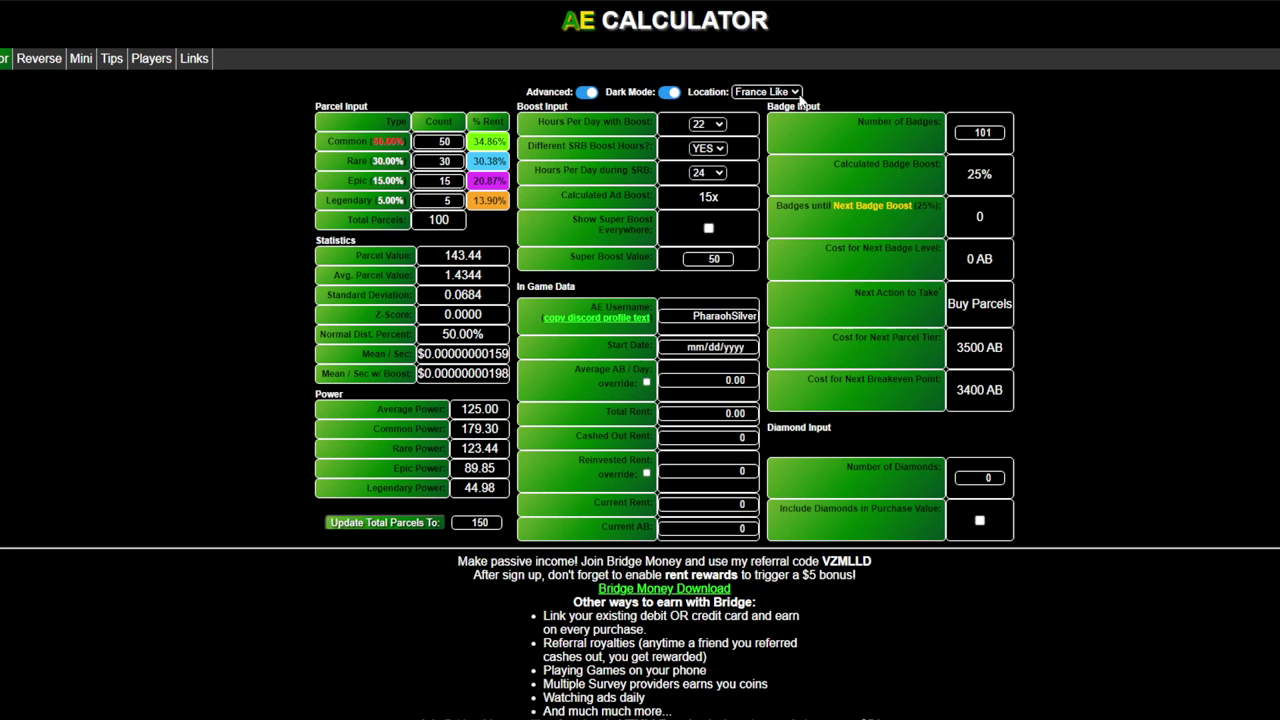
{"action": "key", "text": "Down"}
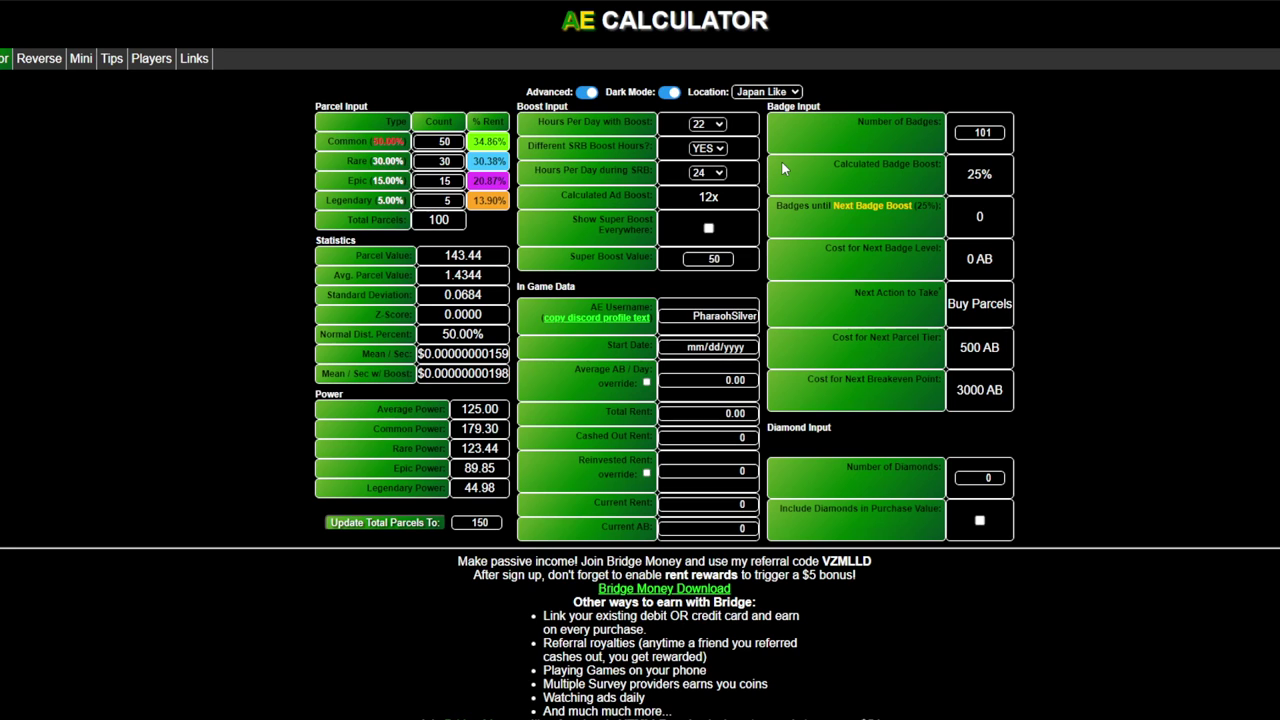
{"action": "key", "text": "Up"}
- Highlight the 458 breakeven for the 401–800 tier and the 50.00% normal distribution value
{"action": "scroll", "coordinate": [1076, 331], "scroll_direction": "down", "scroll_amount": 3}
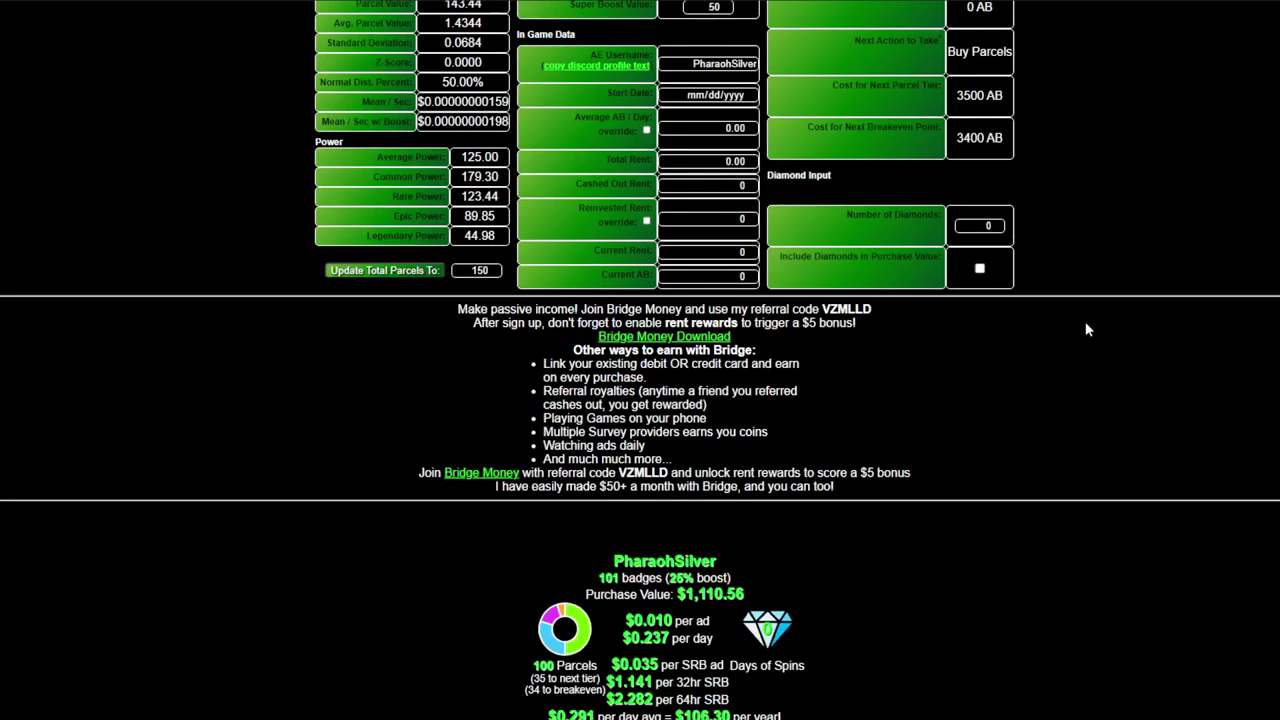
{"action": "scroll", "coordinate": [1085, 321], "scroll_direction": "down", "scroll_amount": 5}
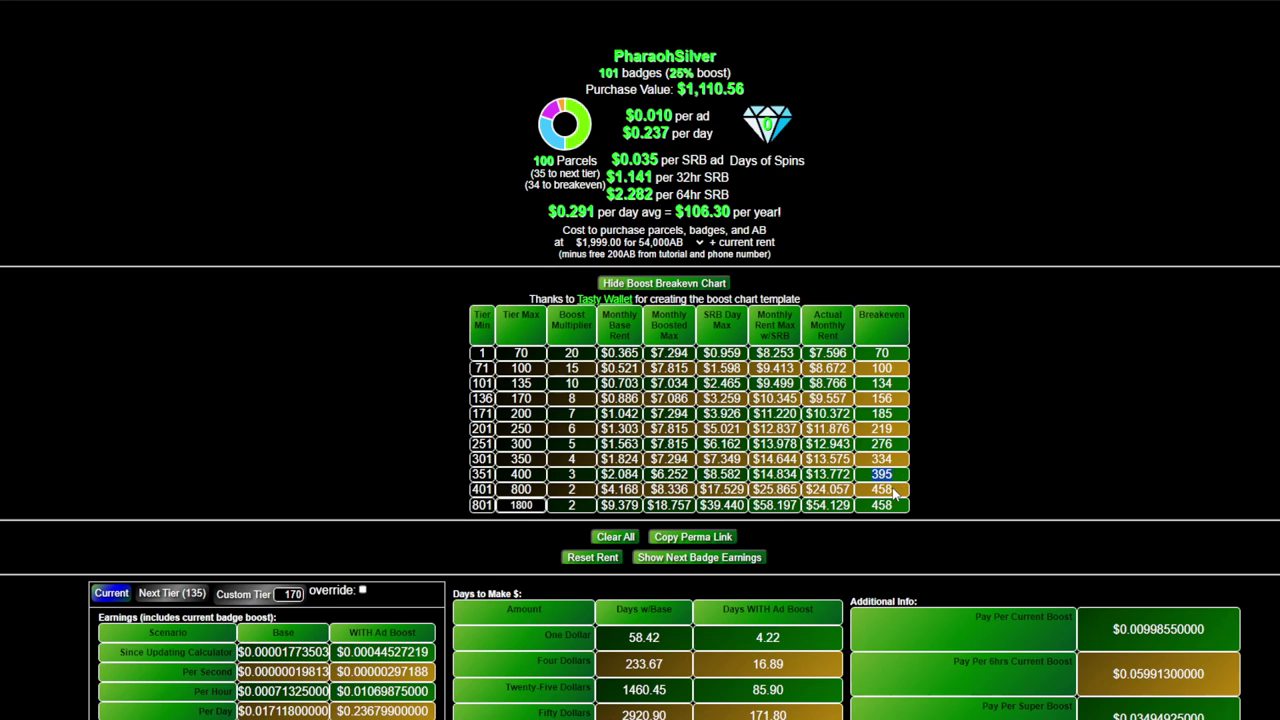
{"action": "double_click", "coordinate": [884, 489]}
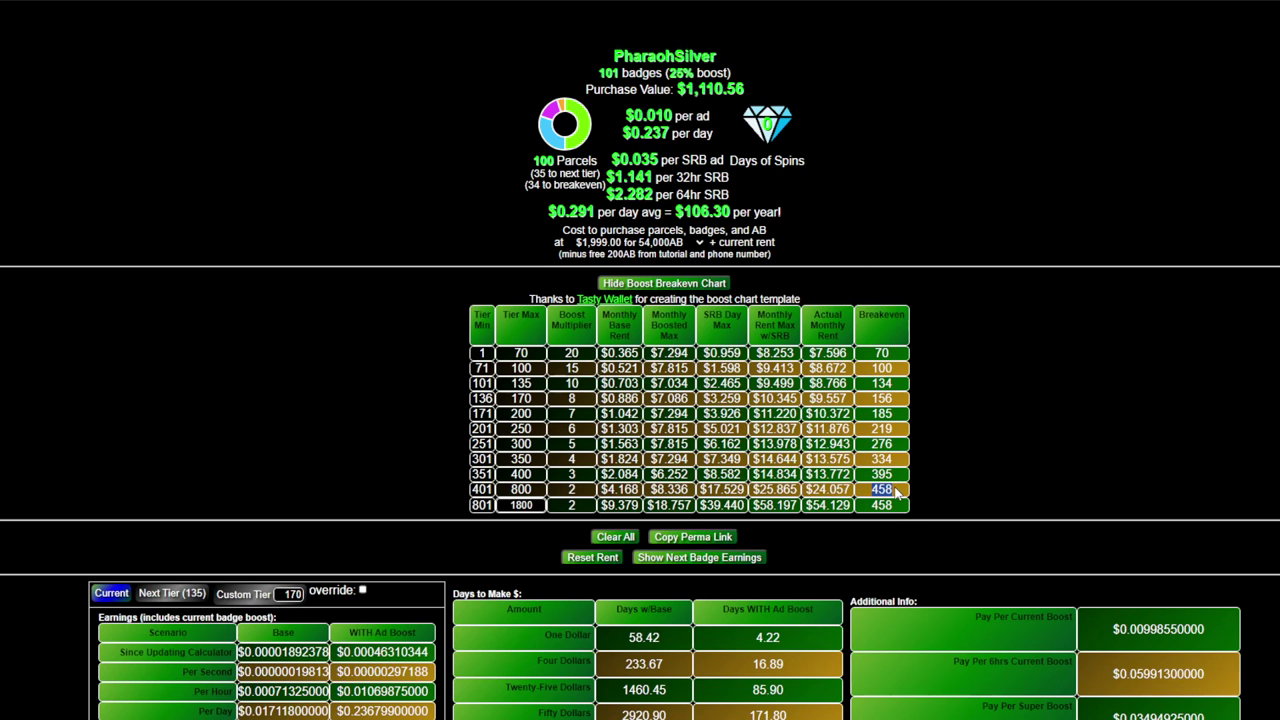
{"action": "scroll", "coordinate": [870, 515], "scroll_direction": "up", "scroll_amount": 5}
{"action": "scroll", "coordinate": [865, 518], "scroll_direction": "up", "scroll_amount": 5}
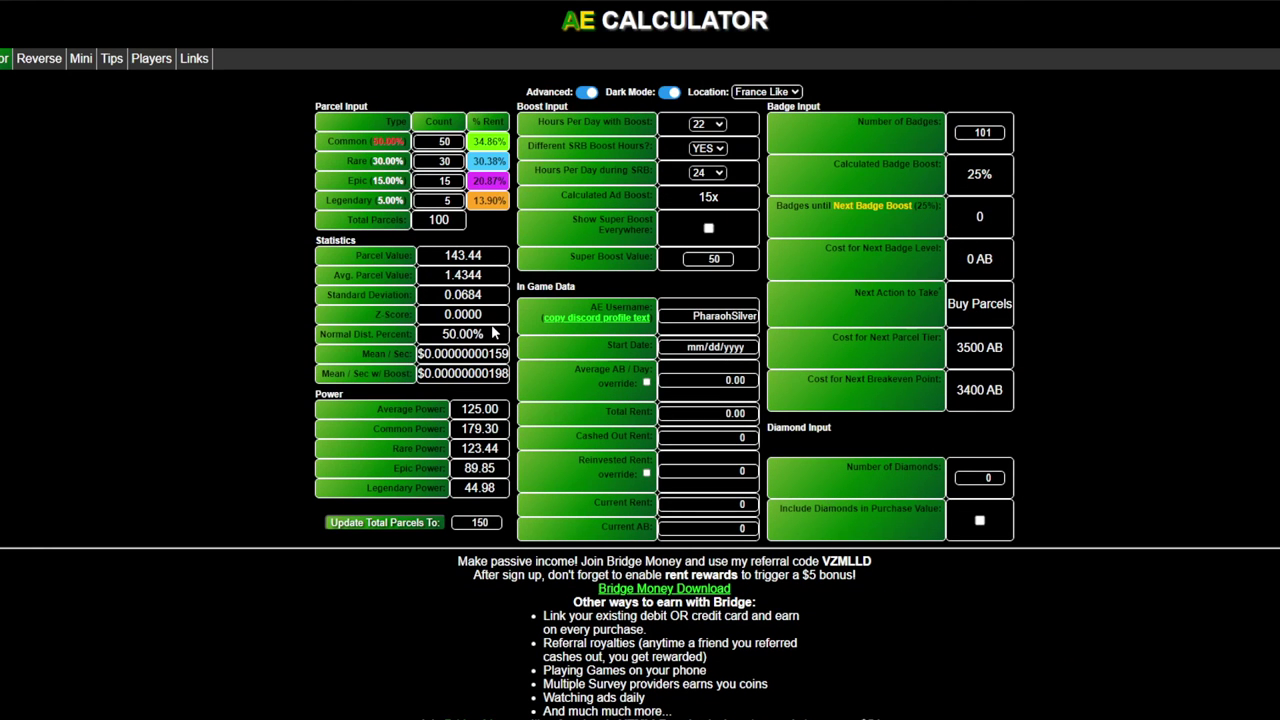
{"action": "left_click_drag", "start_coordinate": [493, 335], "coordinate": [441, 334]}
{"action": "scroll", "coordinate": [600, 417], "scroll_direction": "down", "scroll_amount": 10}
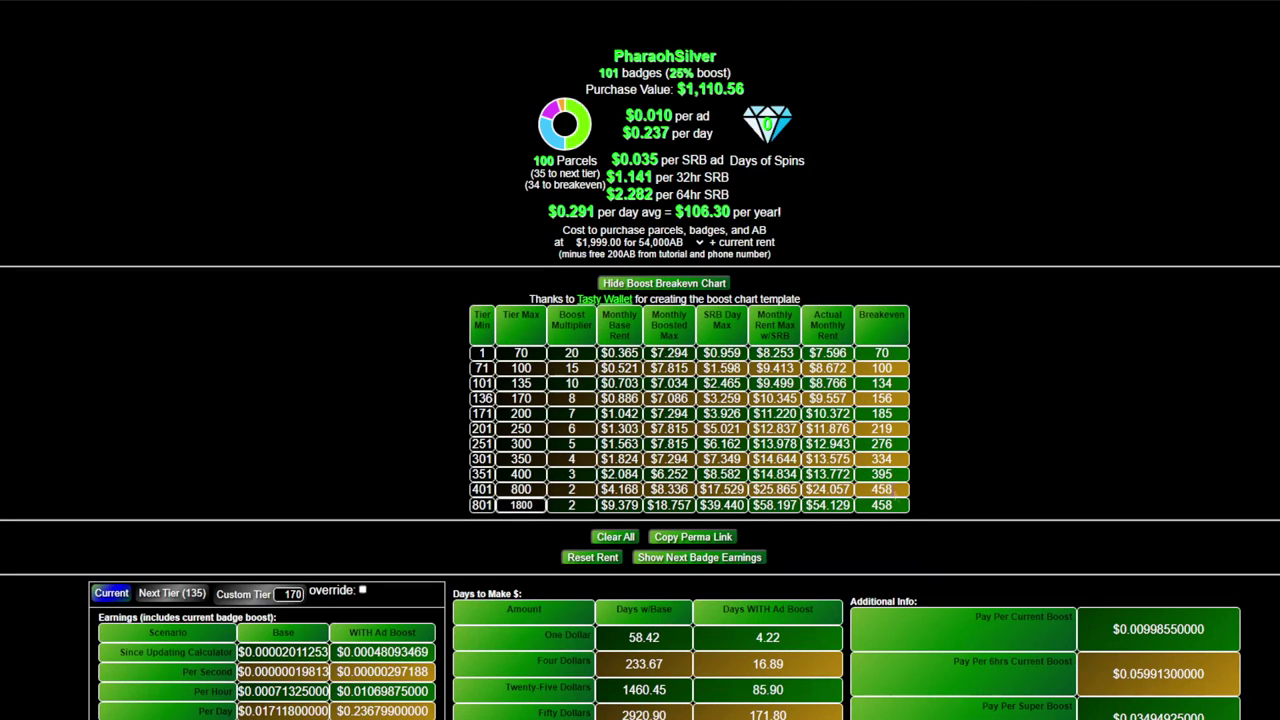
{"action": "double_click", "coordinate": [880, 489]}
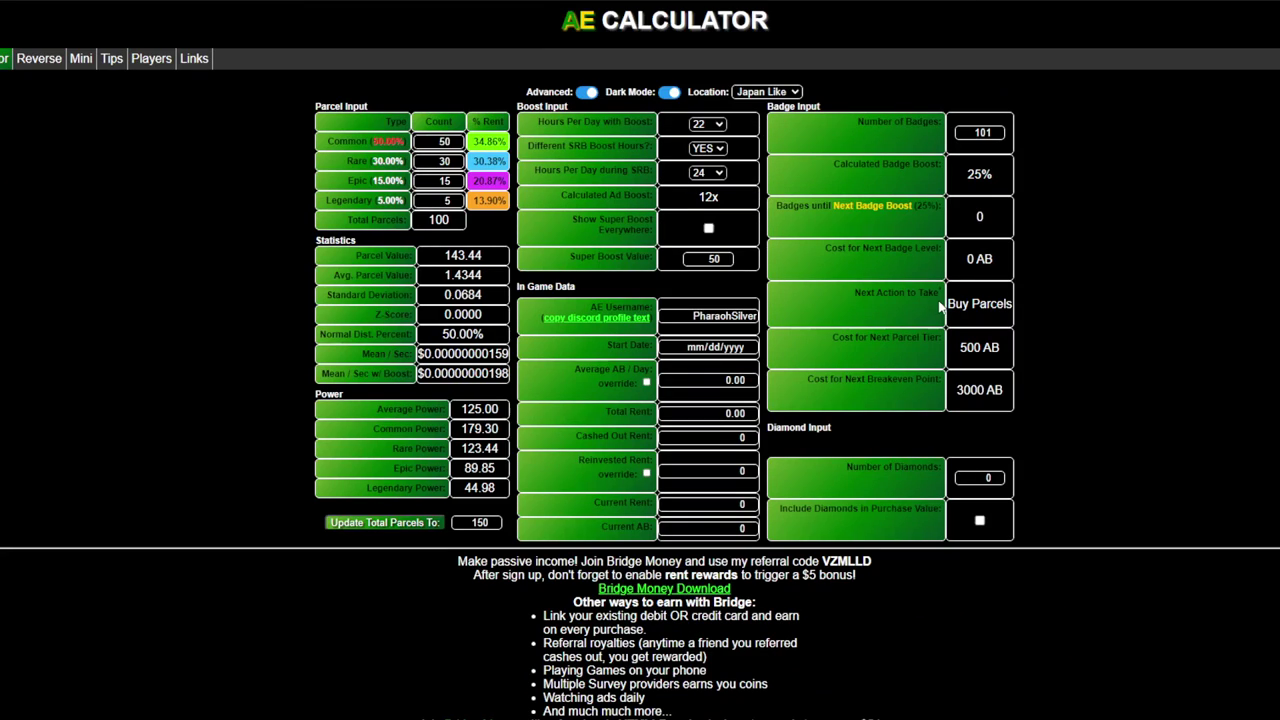
{"action": "scroll", "coordinate": [941, 300], "scroll_direction": "down", "scroll_amount": 9}
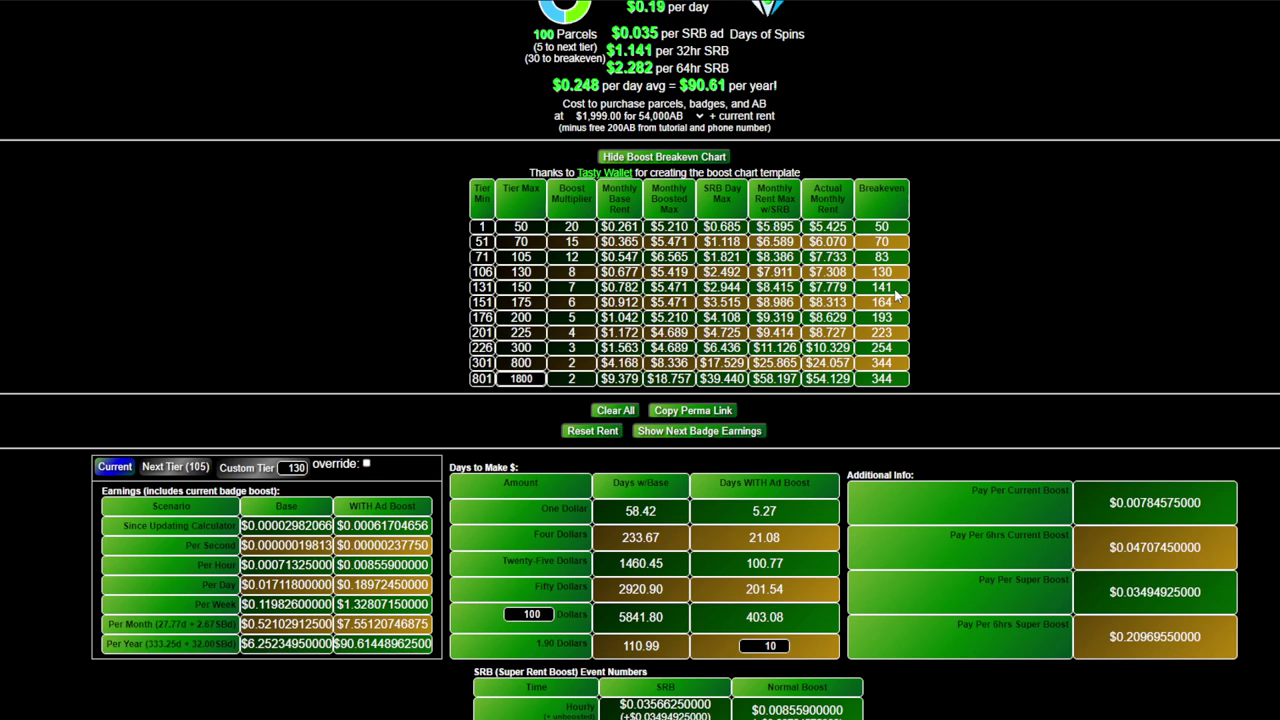
- Point out the chart's tier rows starting at 106 and 131 and the 344 breakeven in the 301 row
{"action": "left_click_drag", "start_coordinate": [897, 290], "coordinate": [474, 286]}
{"action": "left_click", "coordinate": [480, 287]}
{"action": "double_click", "coordinate": [884, 364]}
{"action": "left_click", "coordinate": [796, 318]}
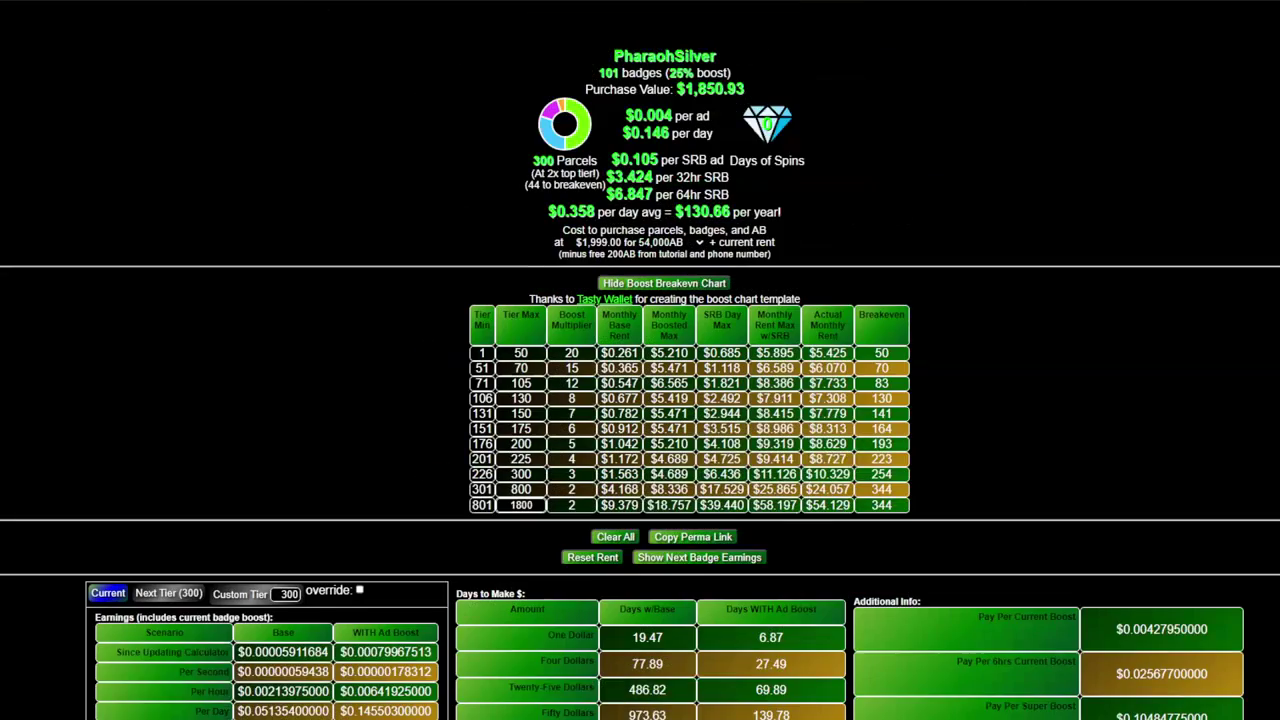
- Highlight the boosted per-month earnings figure and scroll through the results
{"action": "scroll", "coordinate": [640, 360], "scroll_direction": "down", "scroll_amount": 3}
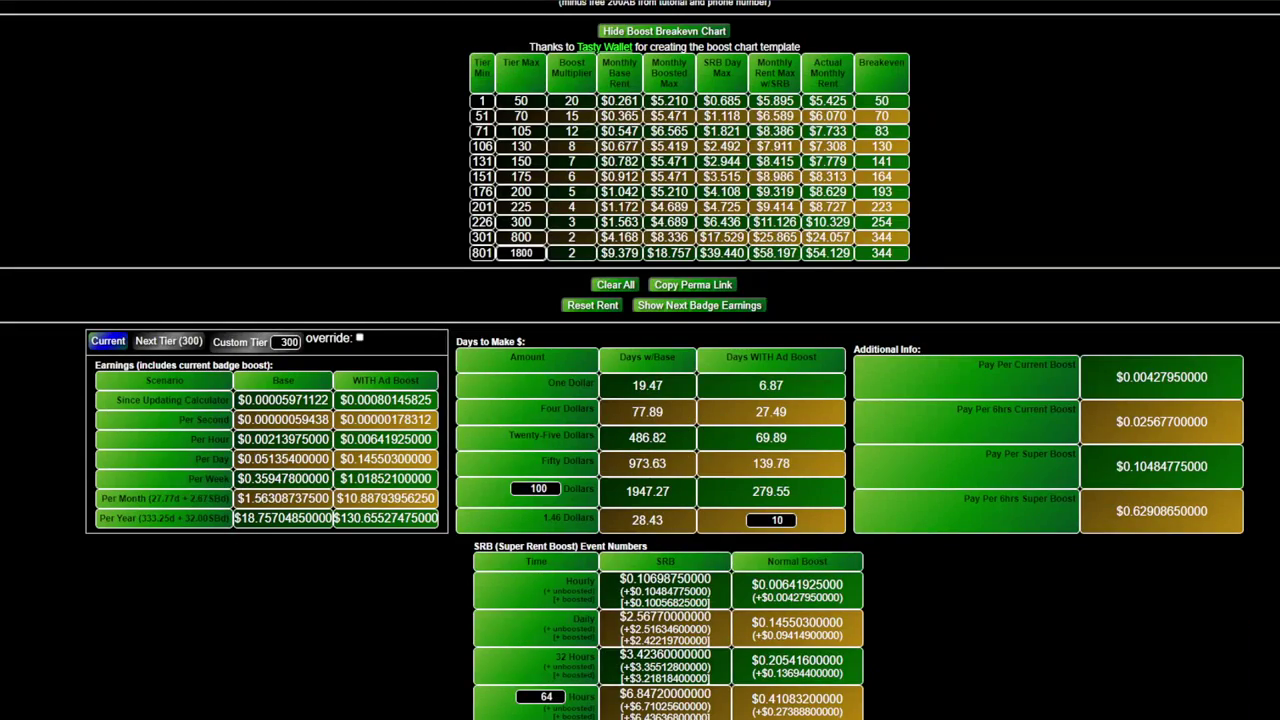
{"action": "left_click_drag", "start_coordinate": [436, 498], "coordinate": [345, 505]}
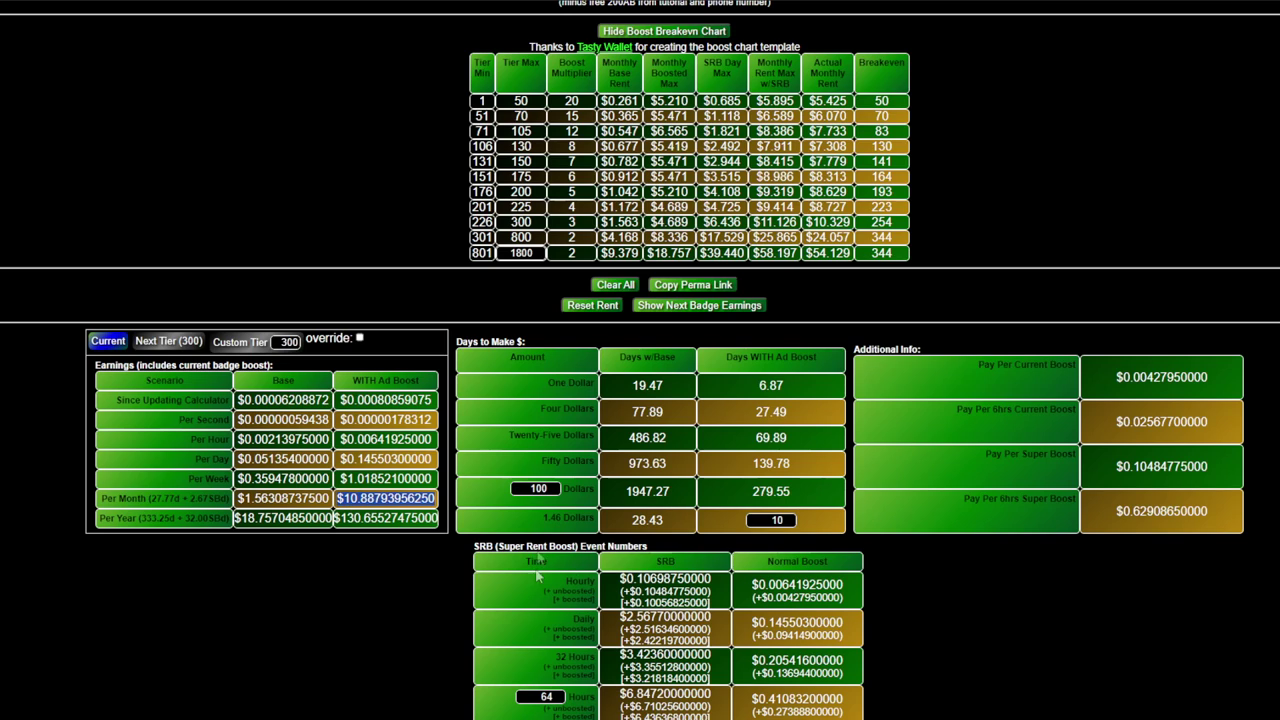
{"action": "scroll", "coordinate": [551, 514], "scroll_direction": "up", "scroll_amount": 5}
{"action": "scroll", "coordinate": [551, 514], "scroll_direction": "up", "scroll_amount": 5}
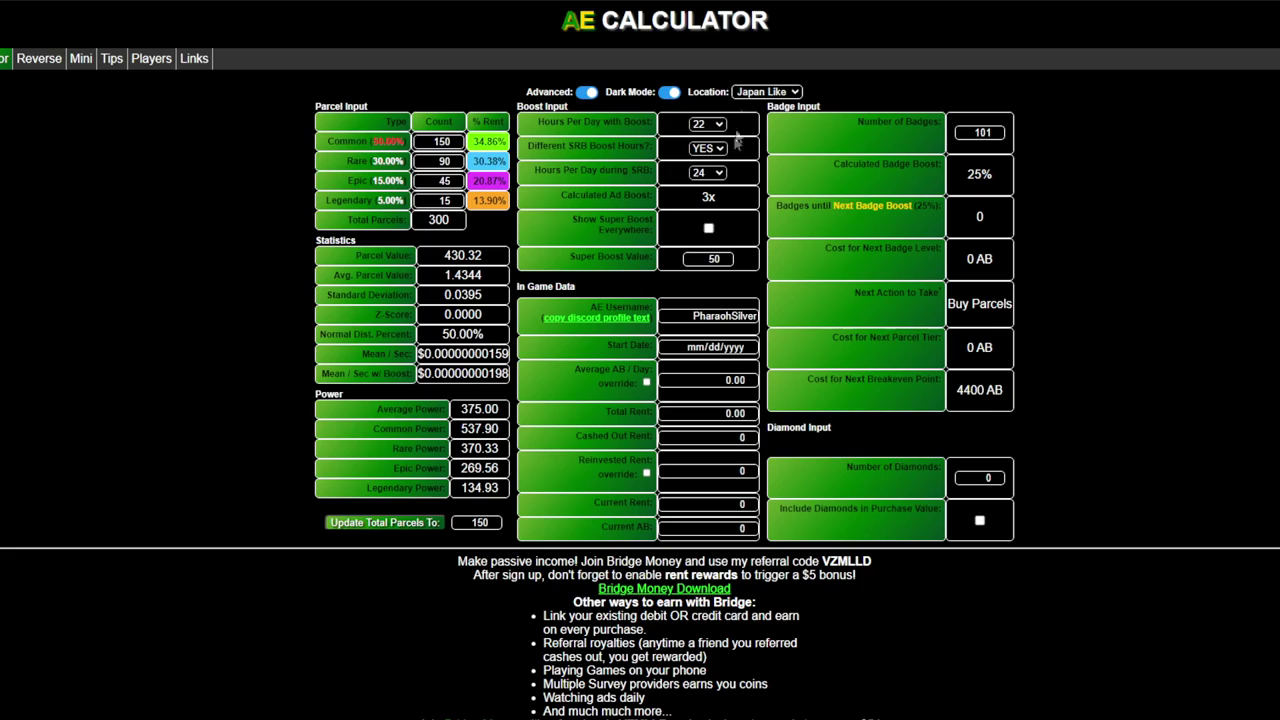
{"action": "scroll", "coordinate": [783, 357], "scroll_direction": "down", "scroll_amount": 10}
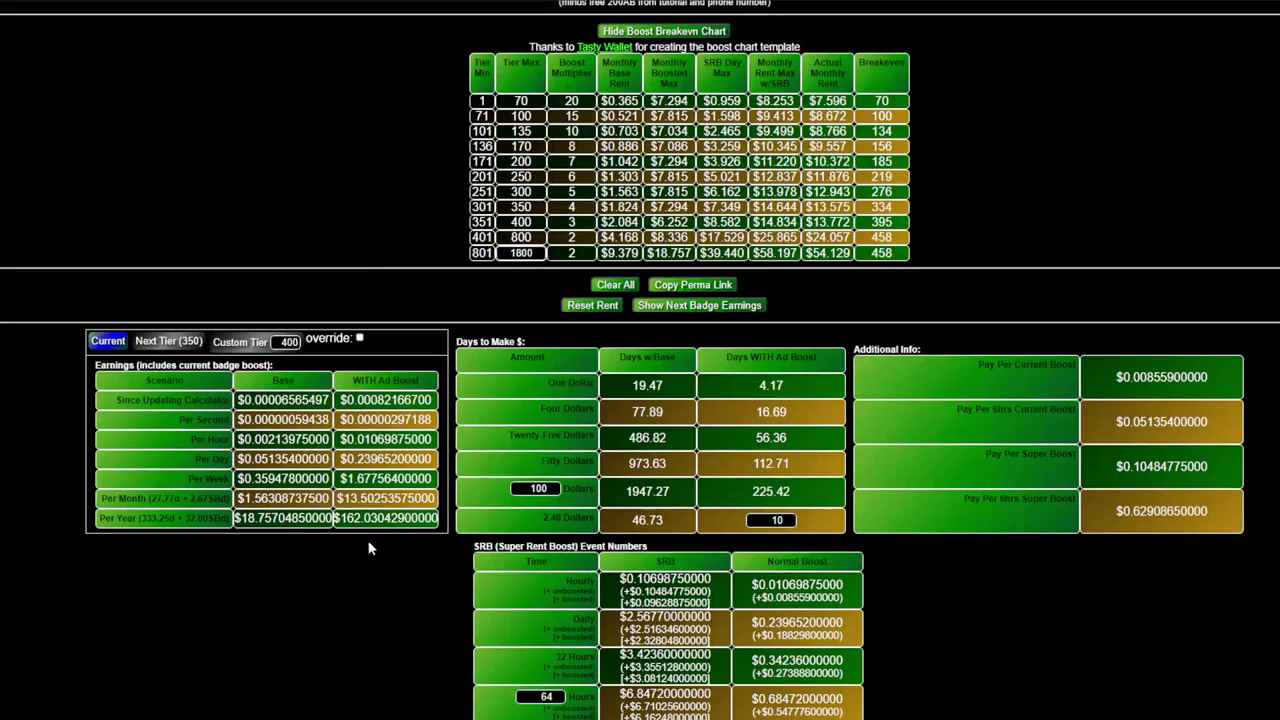
{"action": "scroll", "coordinate": [437, 510], "scroll_direction": "up", "scroll_amount": 6}
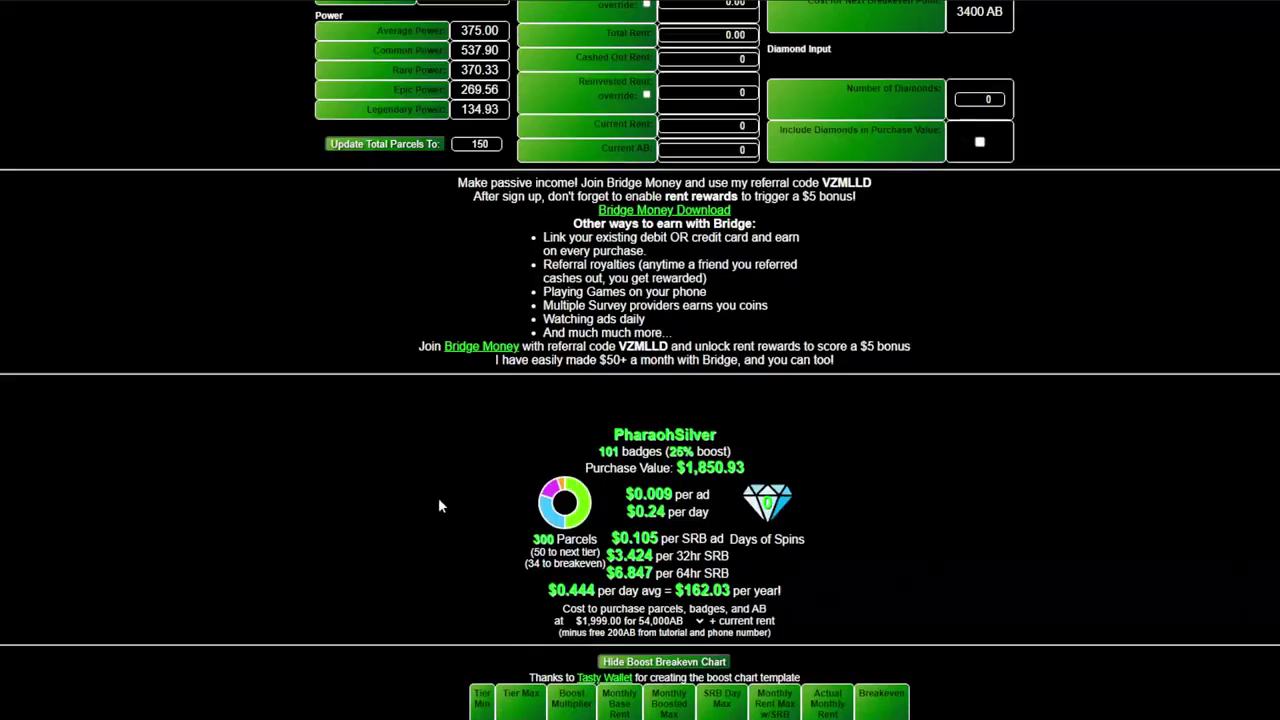
{"action": "scroll", "coordinate": [438, 497], "scroll_direction": "down", "scroll_amount": 5}
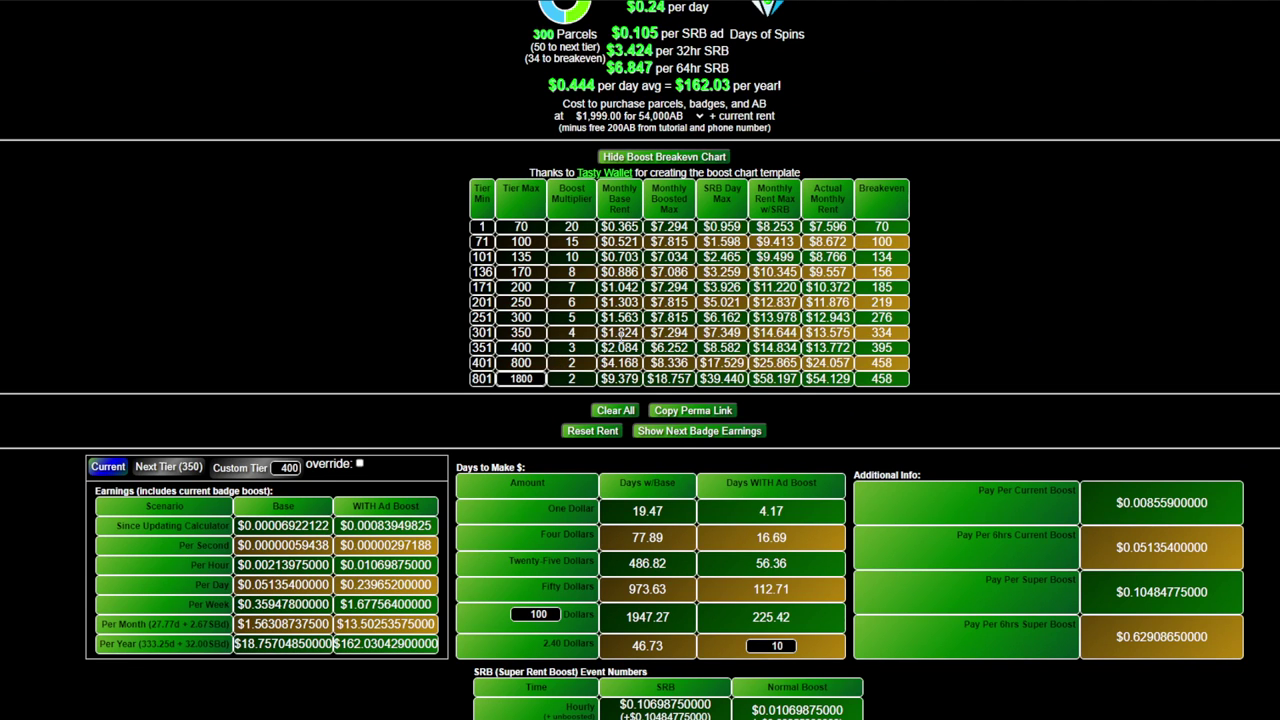
{"action": "scroll", "coordinate": [608, 399], "scroll_direction": "up", "scroll_amount": 7}
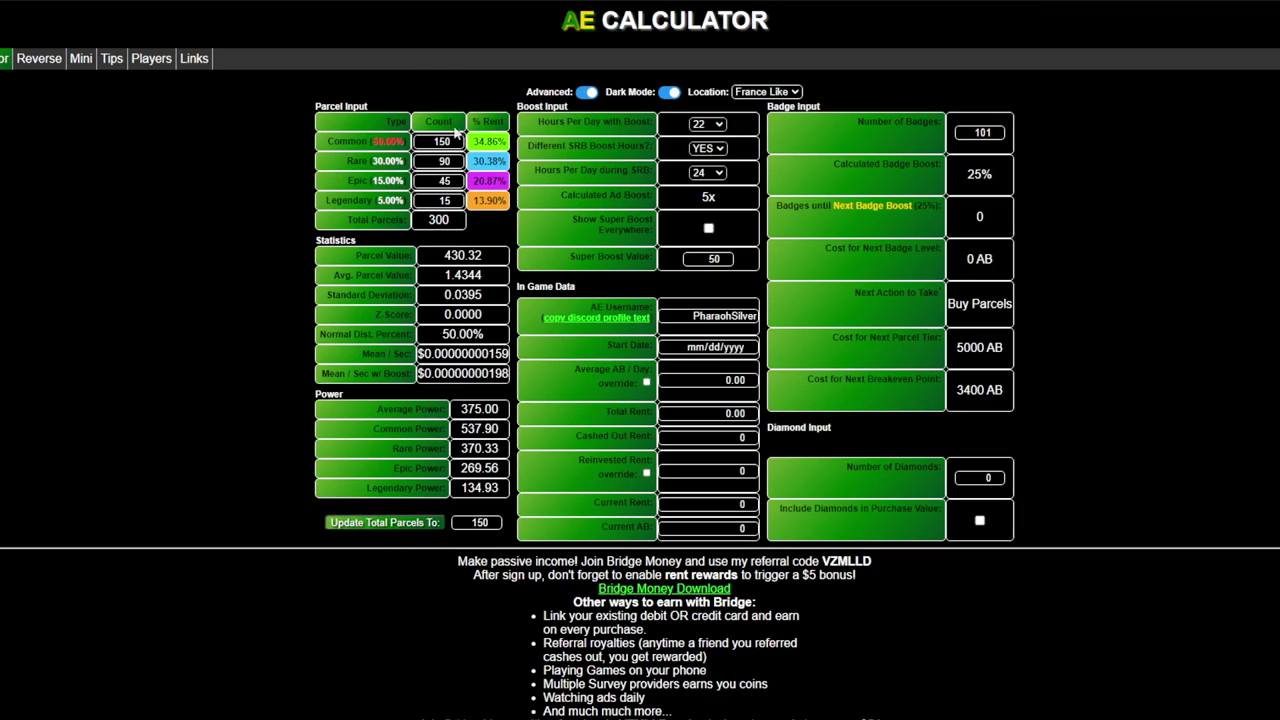
{"action": "scroll", "coordinate": [456, 130], "scroll_direction": "down", "scroll_amount": 8}
{"action": "scroll", "coordinate": [468, 401], "scroll_direction": "up", "scroll_amount": 8}
- Raise the Common parcel count from 150 to 200 so the mix rescales to 400 parcels
{"action": "double_click", "coordinate": [443, 141]}
{"action": "key", "text": "Up"}
{"action": "key", "text": "Up"}
{"action": "key", "text": "Up"}
{"action": "key", "text": "Up"}
{"action": "key", "text": "Up"}
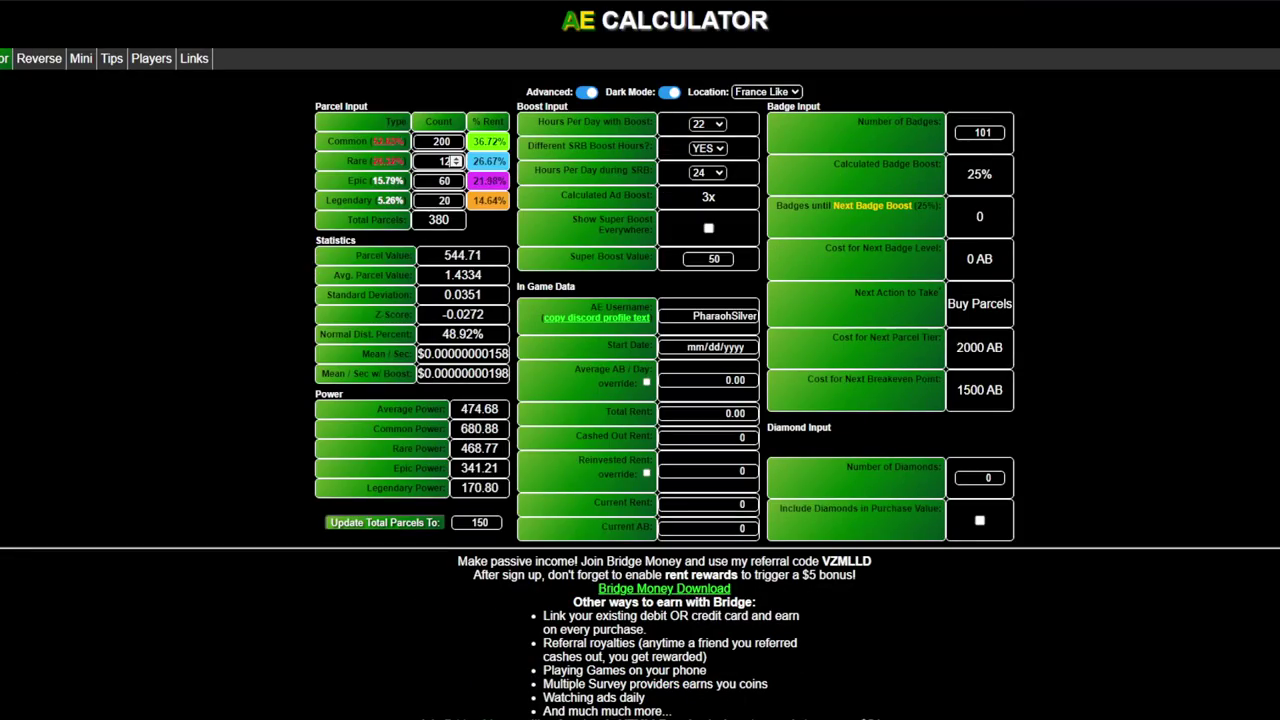
{"action": "left_click", "coordinate": [440, 161]}
{"action": "scroll", "coordinate": [244, 255], "scroll_direction": "down", "scroll_amount": 10}
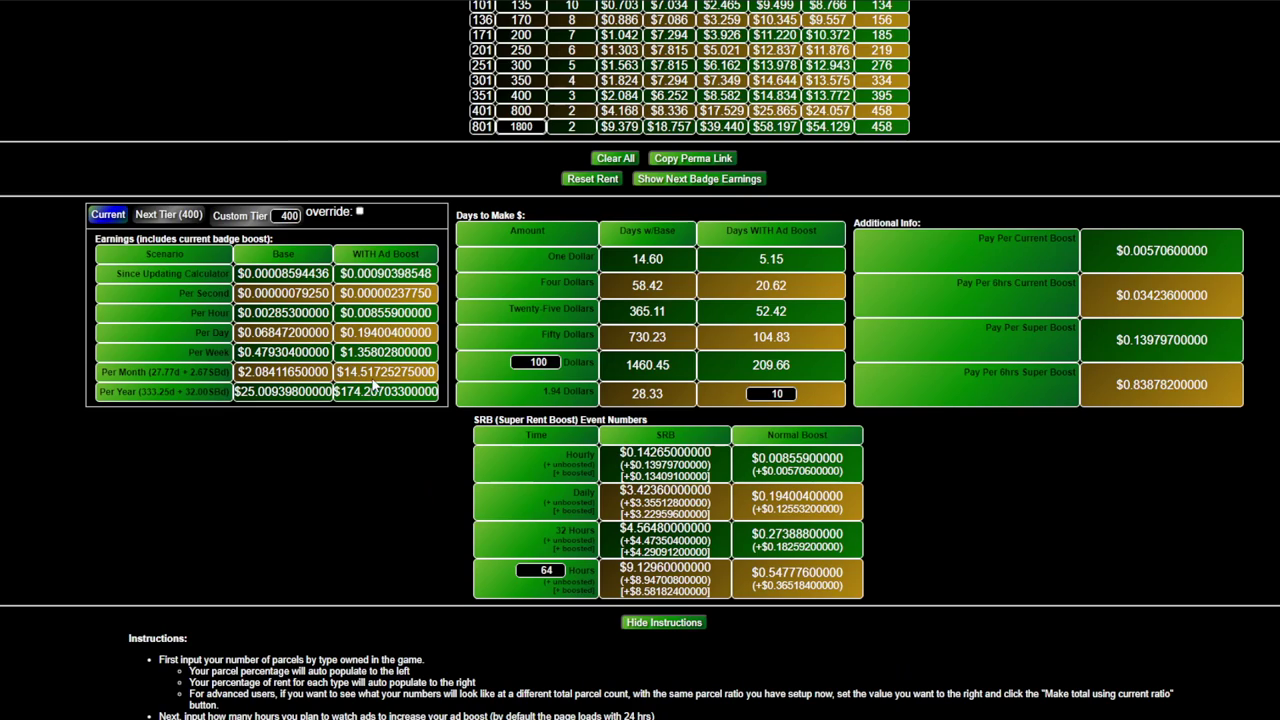
{"action": "scroll", "coordinate": [390, 400], "scroll_direction": "up", "scroll_amount": 5}
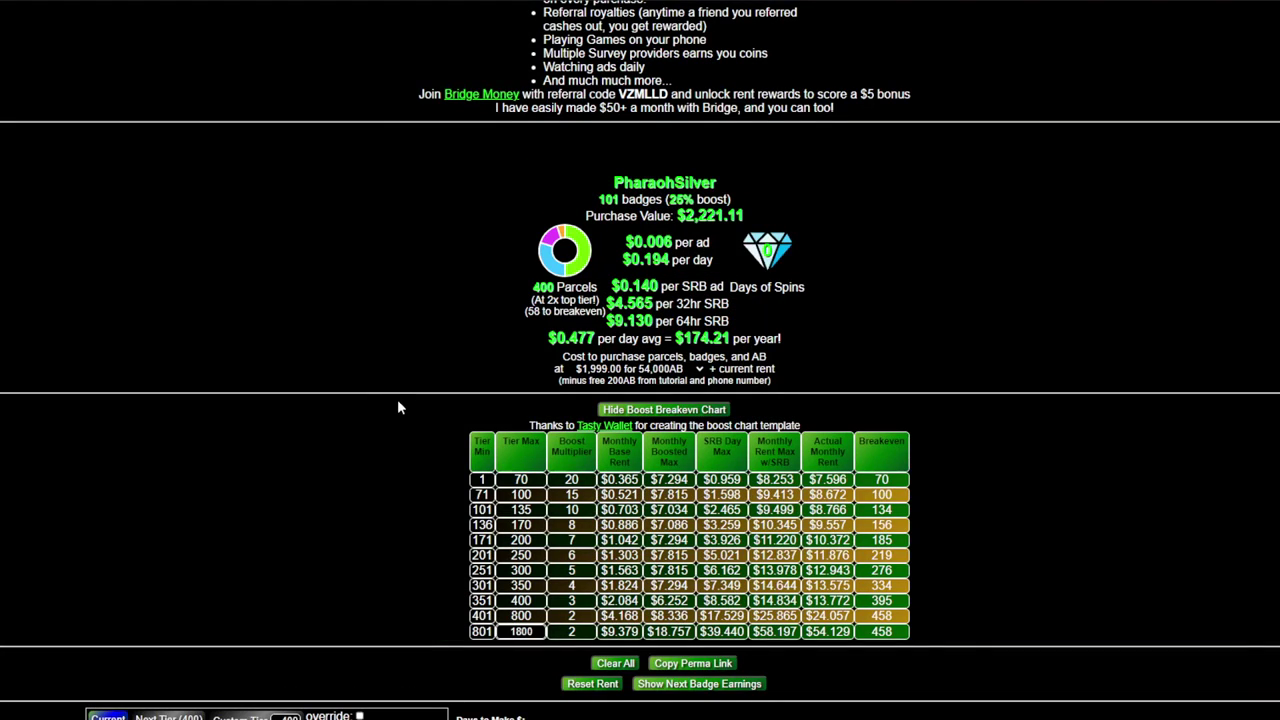
{"action": "scroll", "coordinate": [799, 260], "scroll_direction": "up", "scroll_amount": 6}
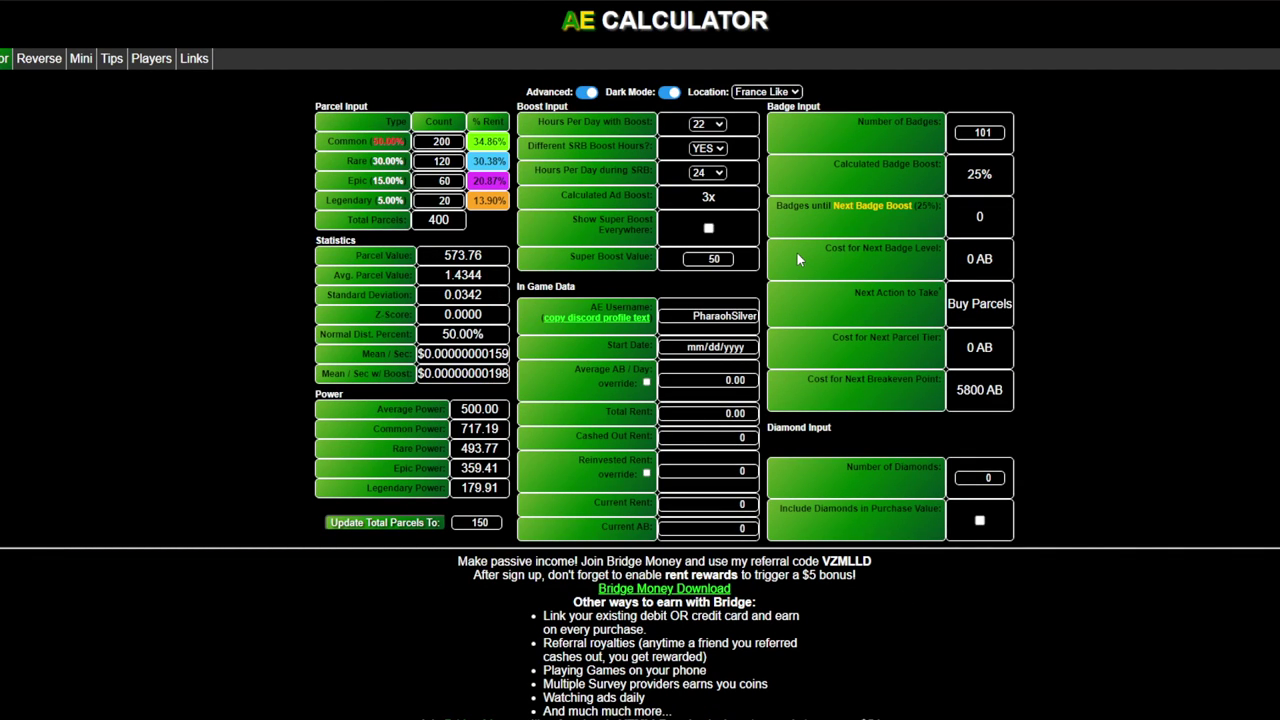
- Switch the calculator location to Global
{"action": "left_click", "coordinate": [780, 133]}
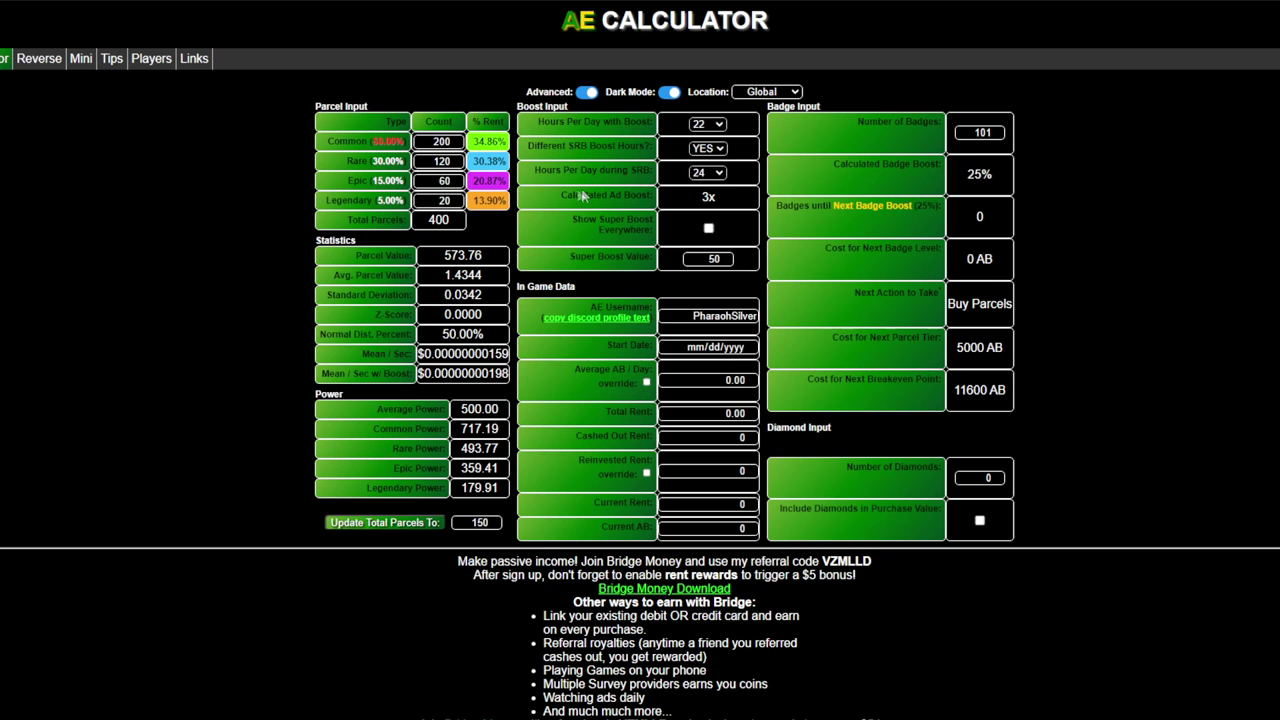
{"action": "scroll", "coordinate": [468, 370], "scroll_direction": "down", "scroll_amount": 10}
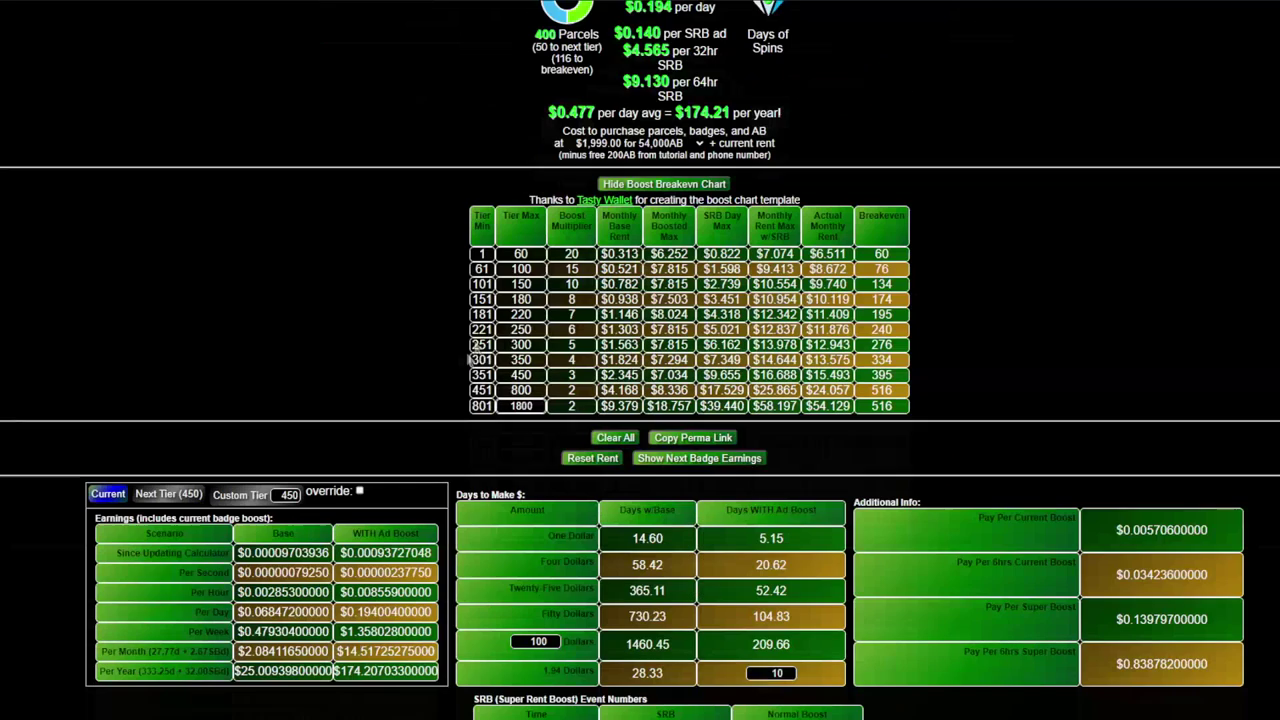
{"action": "scroll", "coordinate": [556, 420], "scroll_direction": "up", "scroll_amount": 10}
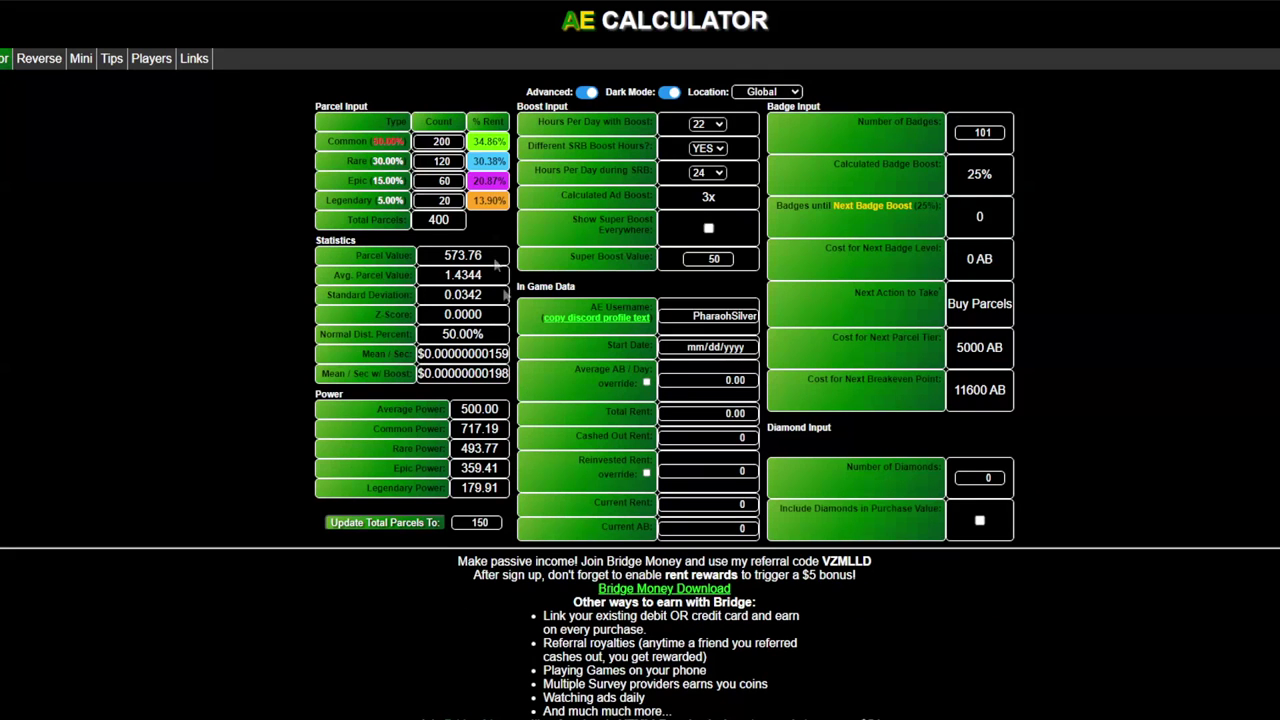
{"action": "key", "text": "Tab"}
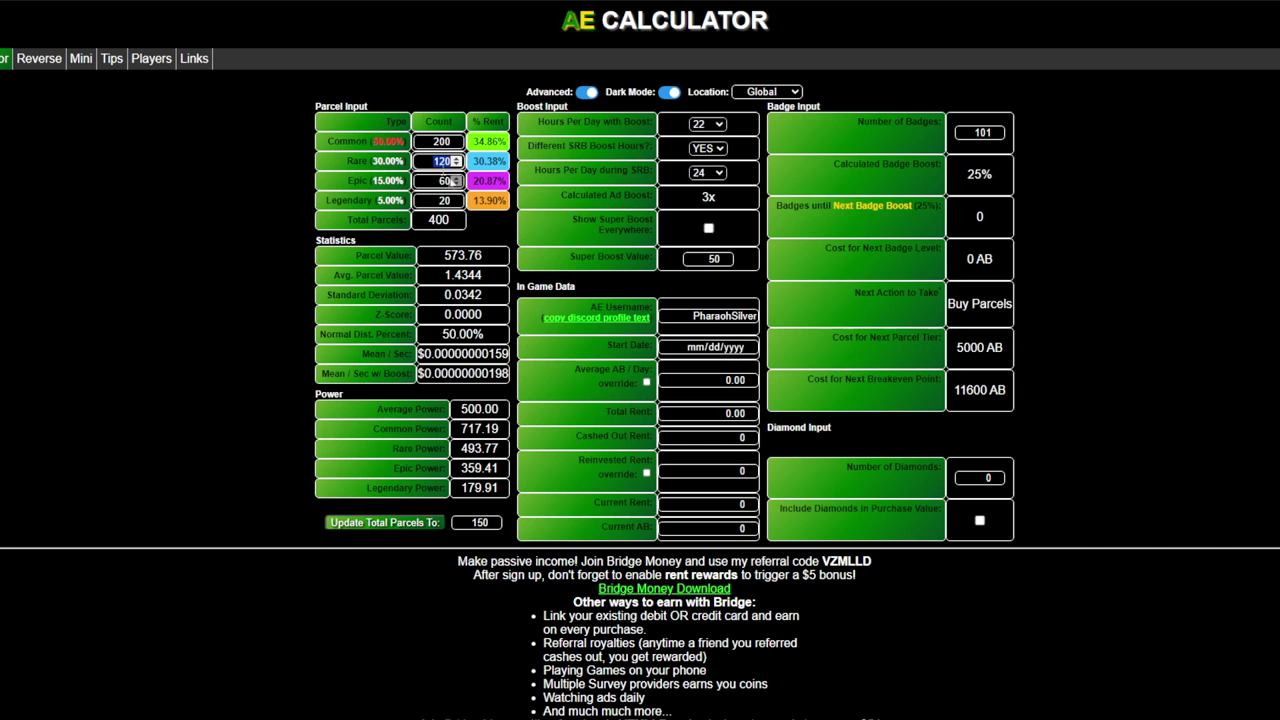
- Enter 225 common and 28 legendary parcels to grow the mix to about 450
{"action": "double_click", "coordinate": [430, 140]}
{"action": "type", "text": "225"}
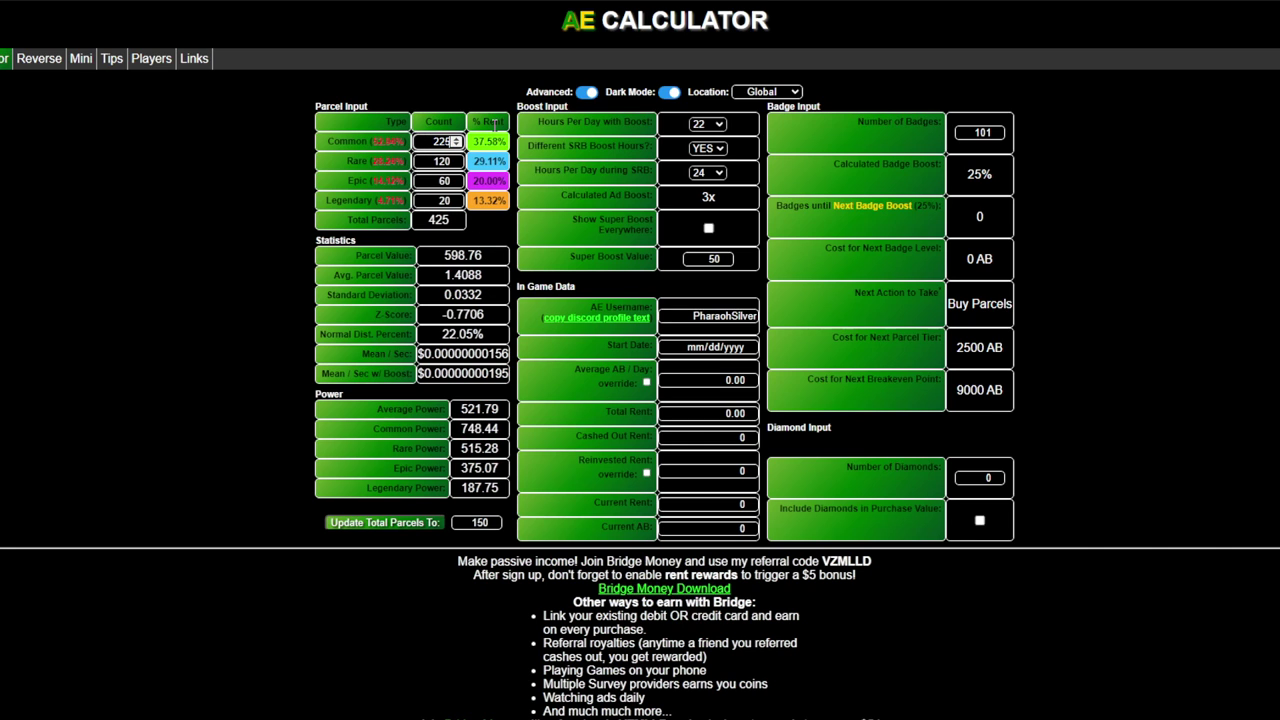
{"action": "key", "text": "Tab"}
{"action": "double_click", "coordinate": [440, 200]}
{"action": "type", "text": "27"}
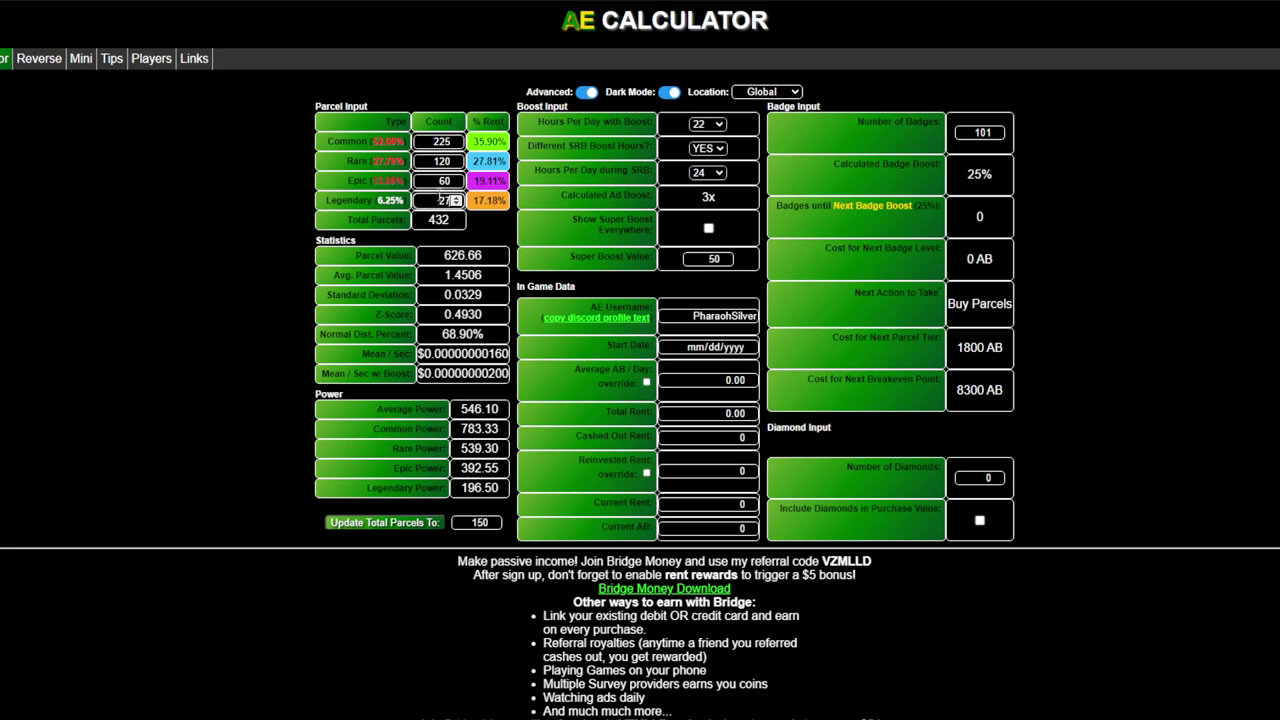
{"action": "left_click", "coordinate": [456, 197]}
{"action": "scroll", "coordinate": [456, 200], "scroll_direction": "up", "scroll_amount": 17}
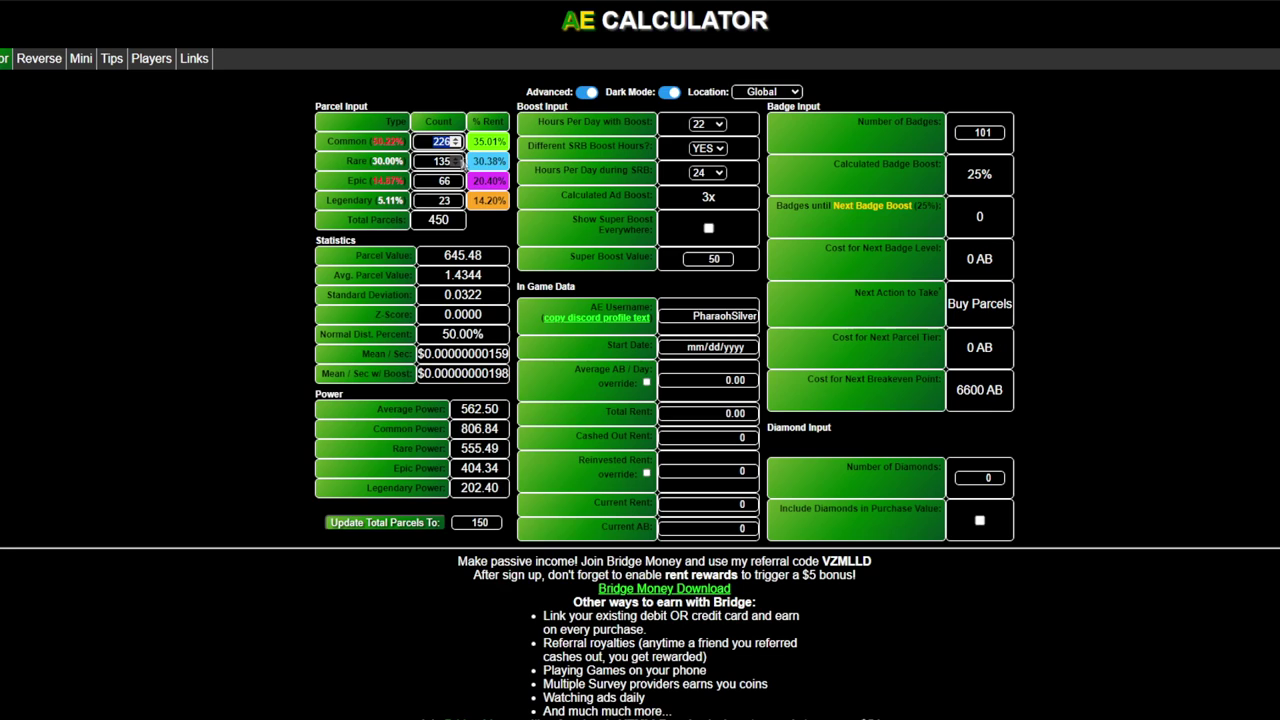
{"action": "scroll", "coordinate": [627, 360], "scroll_direction": "down", "scroll_amount": 4}
{"action": "scroll", "coordinate": [627, 360], "scroll_direction": "down", "scroll_amount": 8}
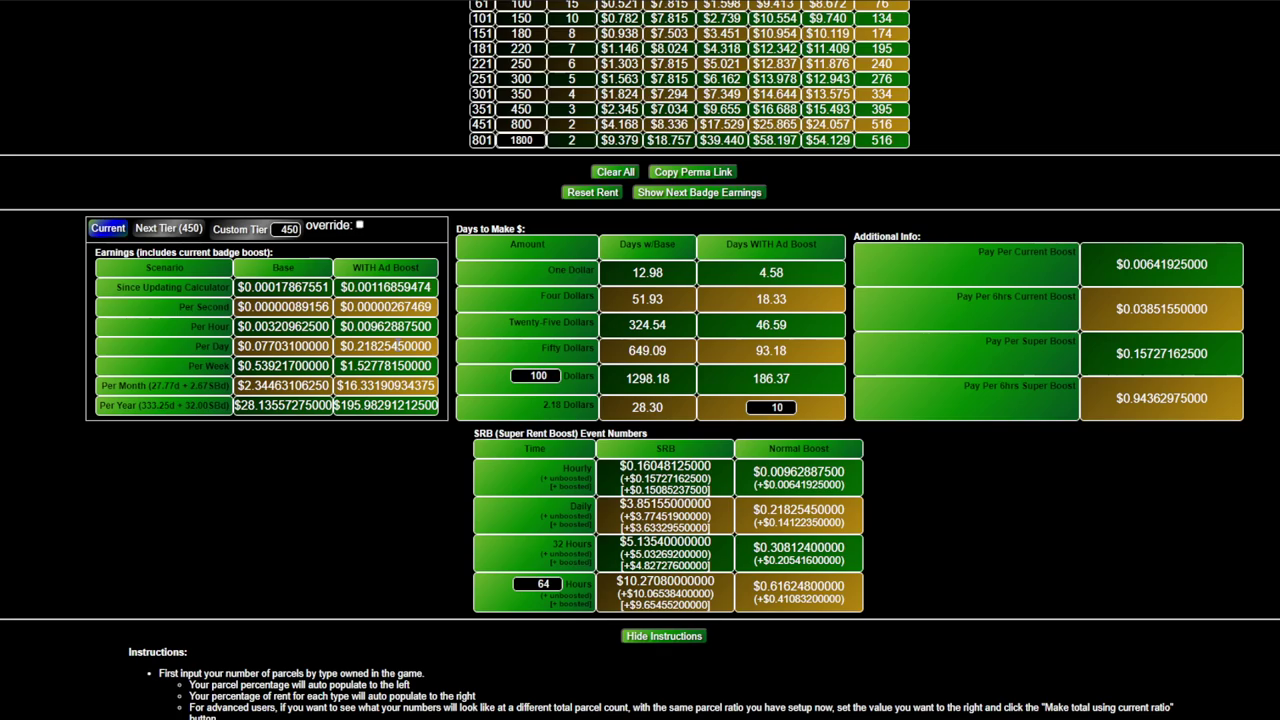
{"action": "scroll", "coordinate": [409, 327], "scroll_direction": "up", "scroll_amount": 15}
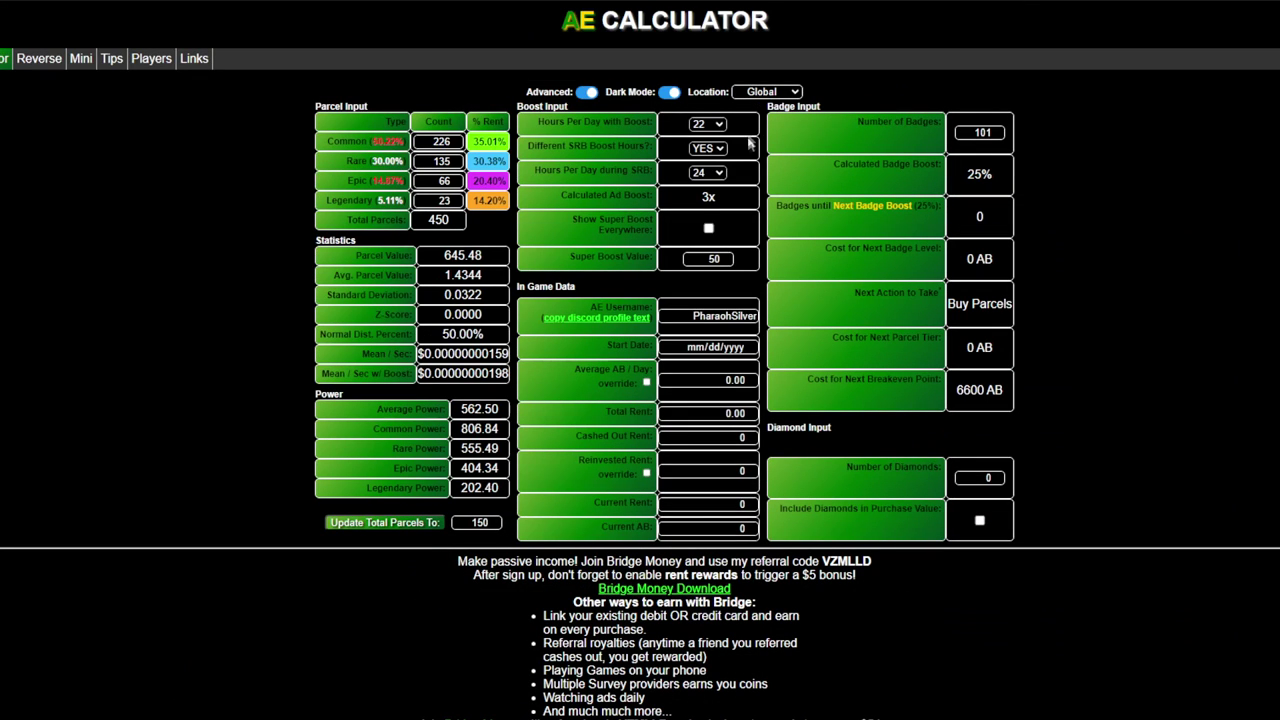
- Set the location to Japan Like and the Common count back to 150 for 300 parcels
{"action": "left_click", "coordinate": [764, 185]}
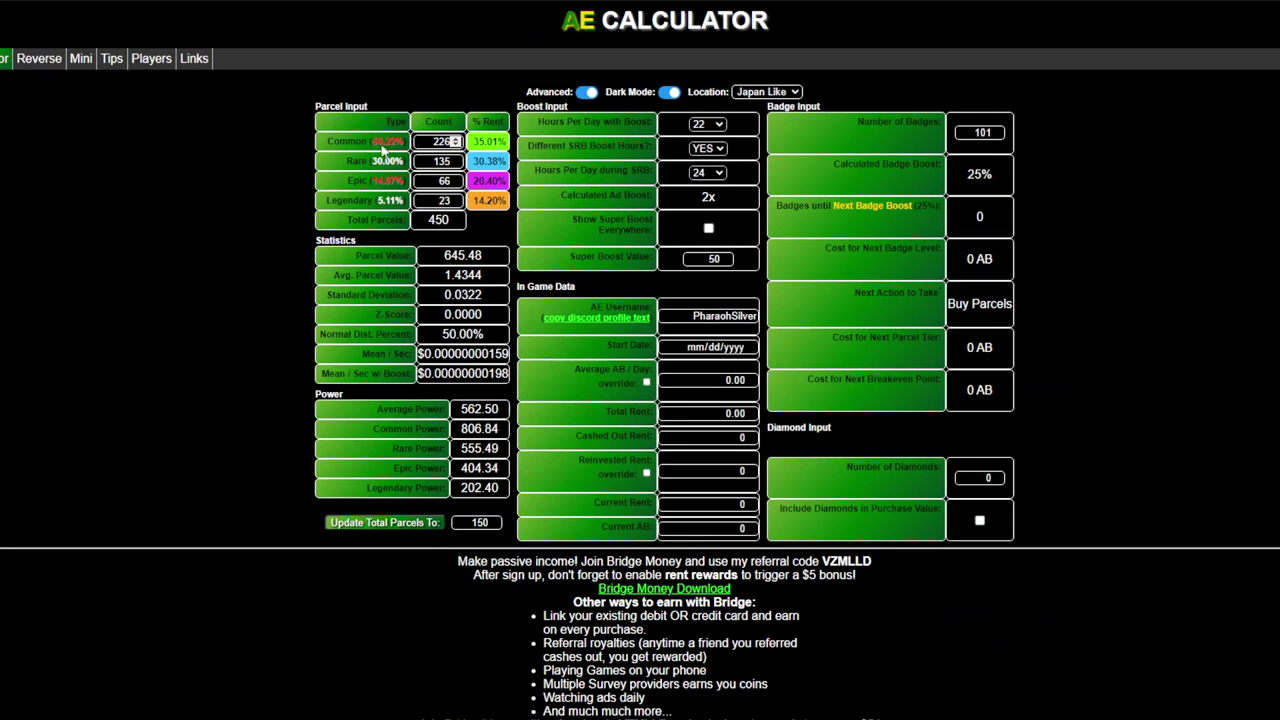
{"action": "left_click", "coordinate": [433, 143]}
{"action": "type", "text": "150"}
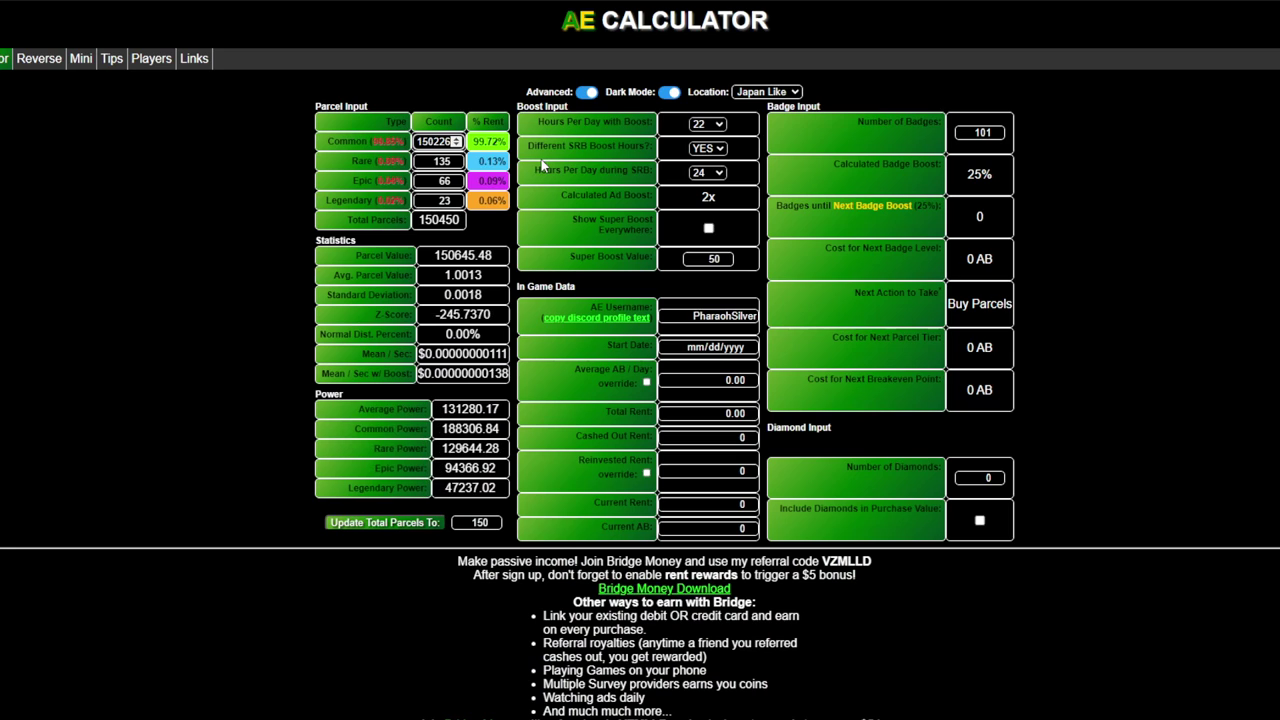
{"action": "scroll", "coordinate": [543, 165], "scroll_direction": "down", "scroll_amount": 15}
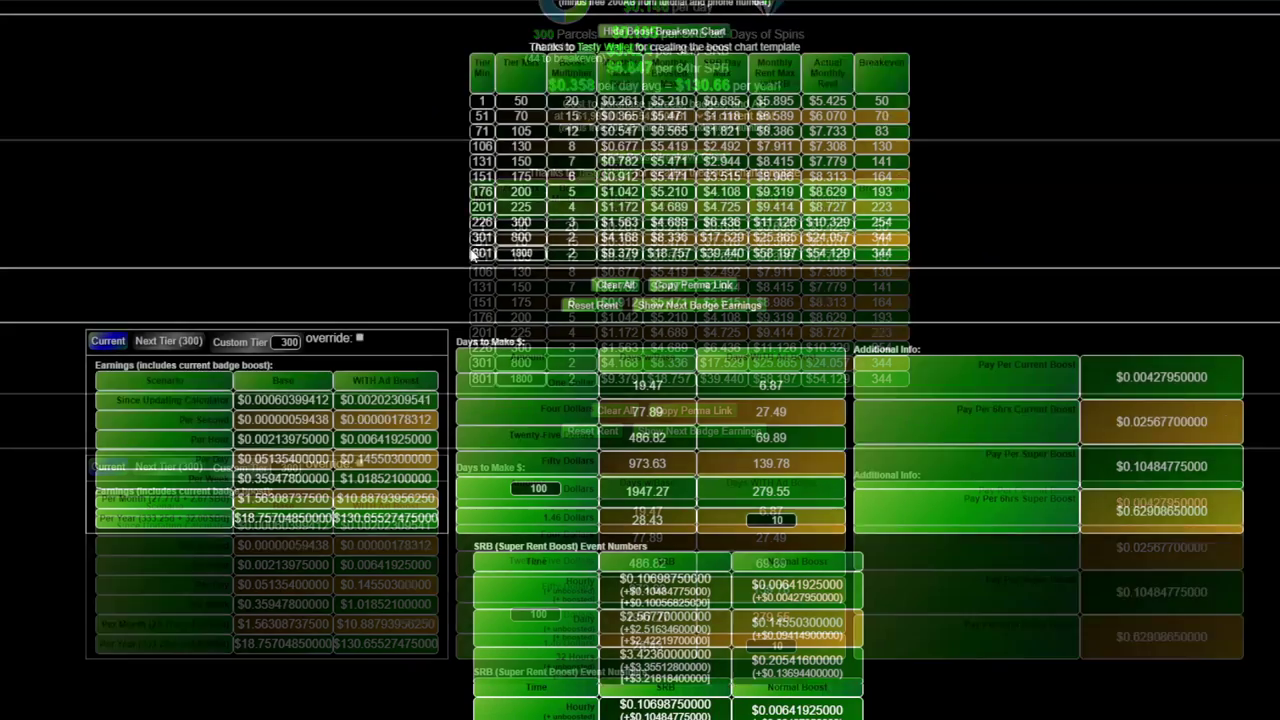